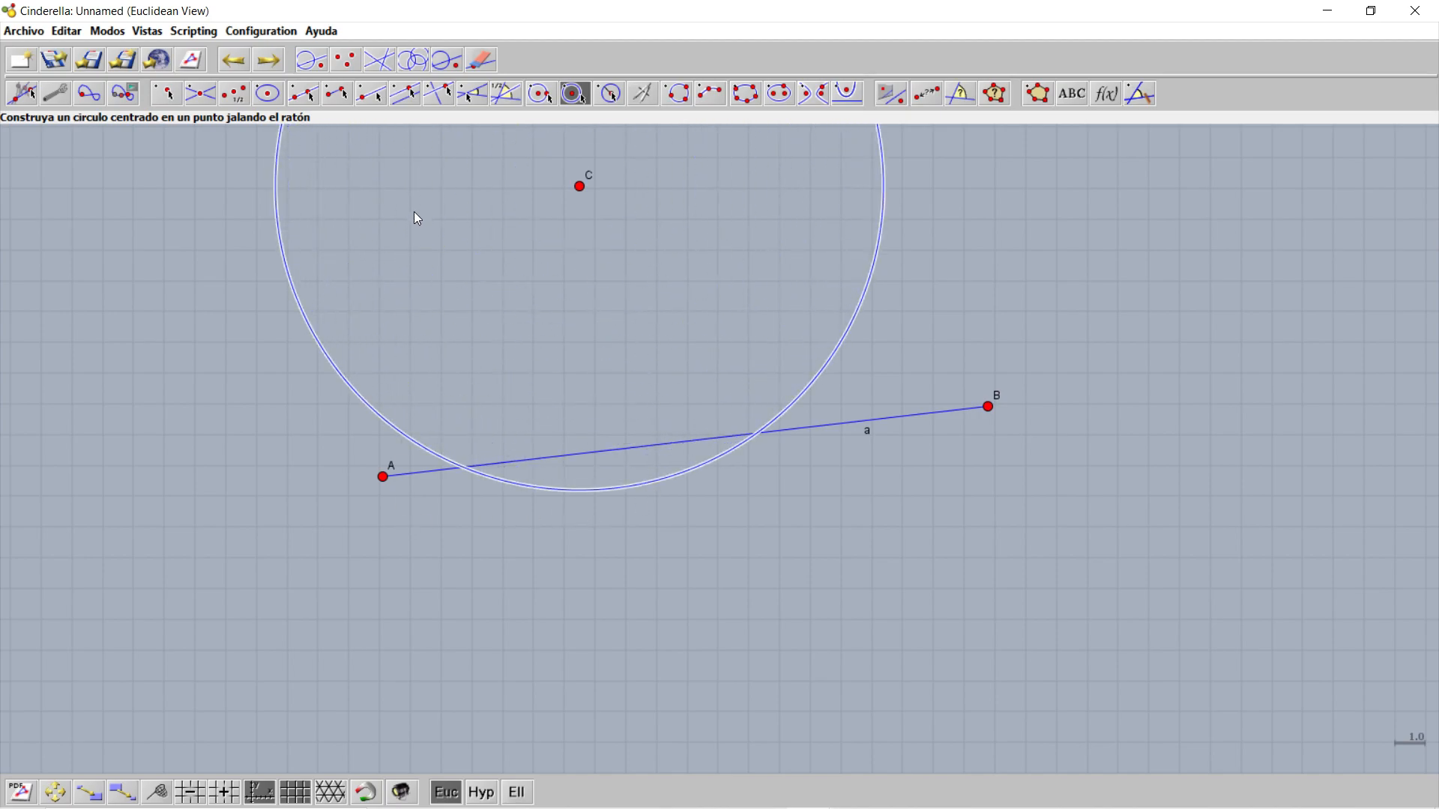
Place points at both intersections of segment AB with the circle centred on C.
click(167, 93)
click(757, 435)
click(465, 467)
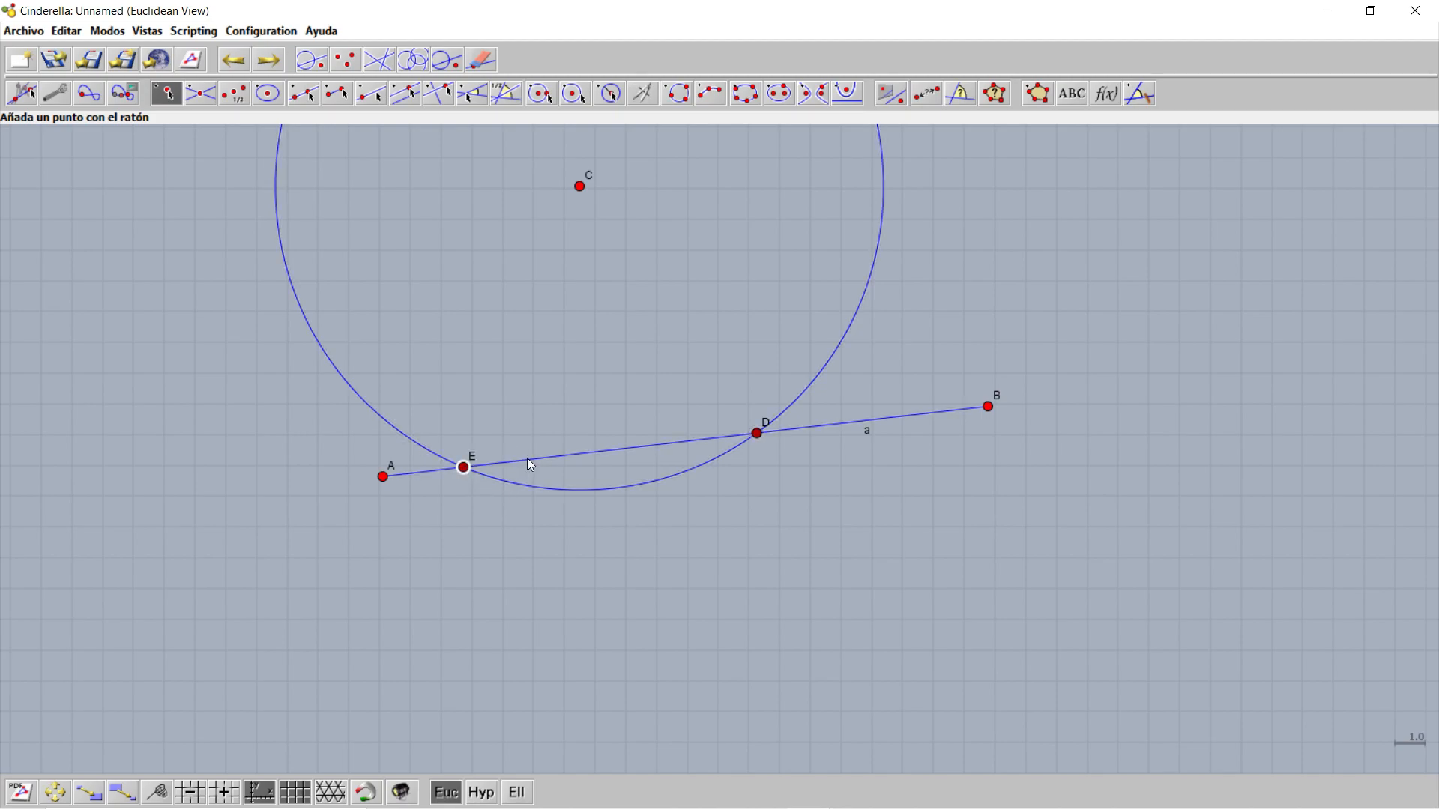
Draw two equal compass circles centred on D and E, using the distance from a new point F below the segment to D as radius.
click(643, 93)
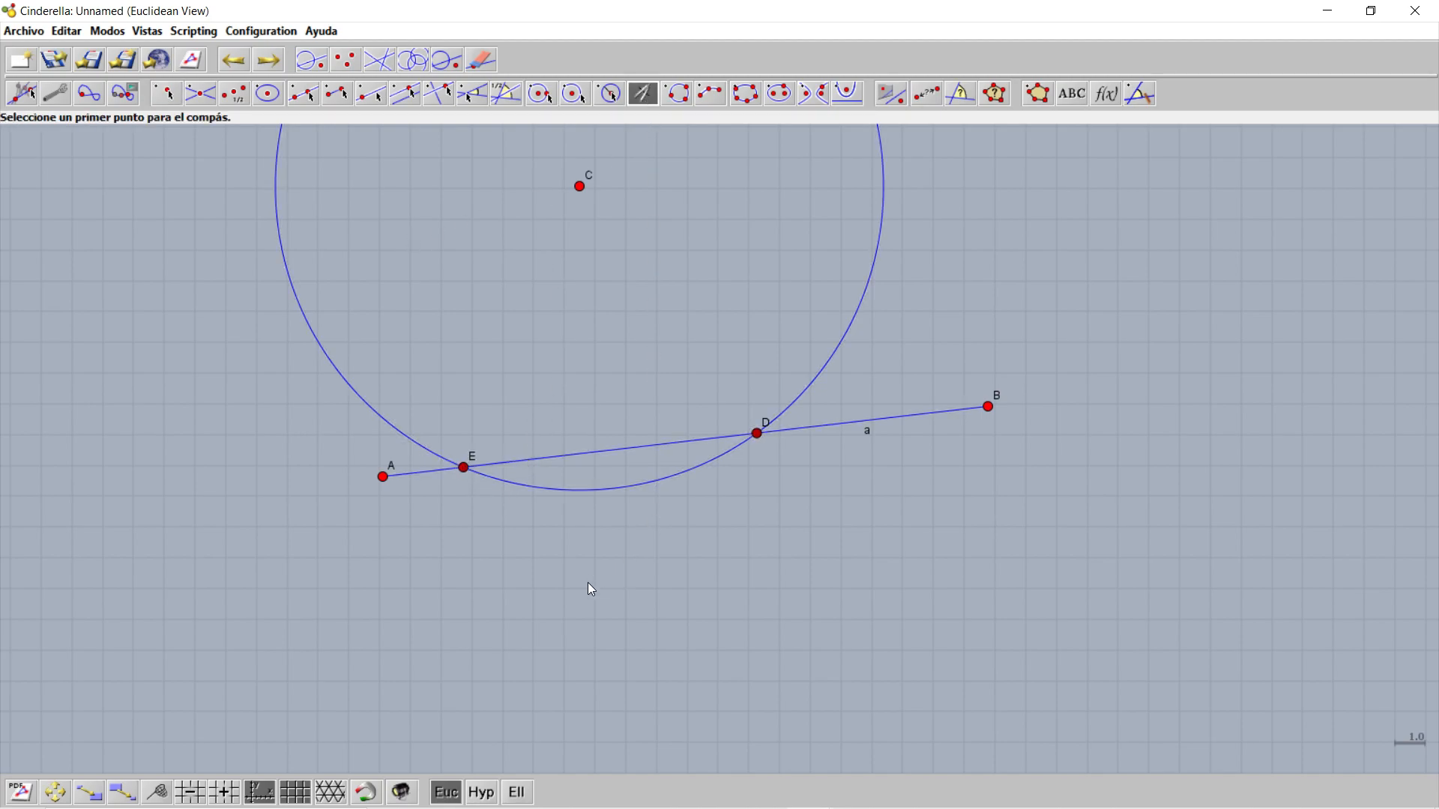
click(573, 604)
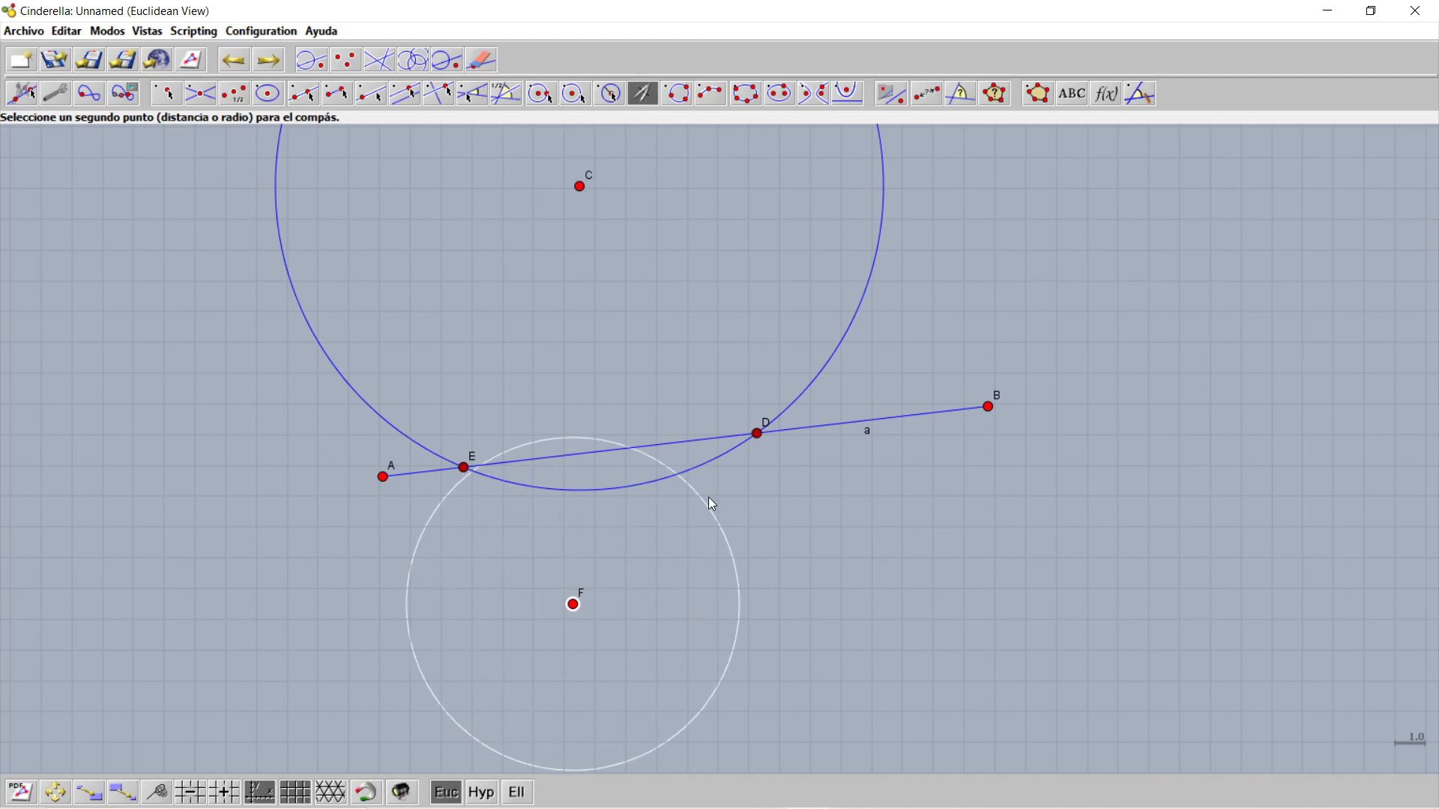
click(758, 435)
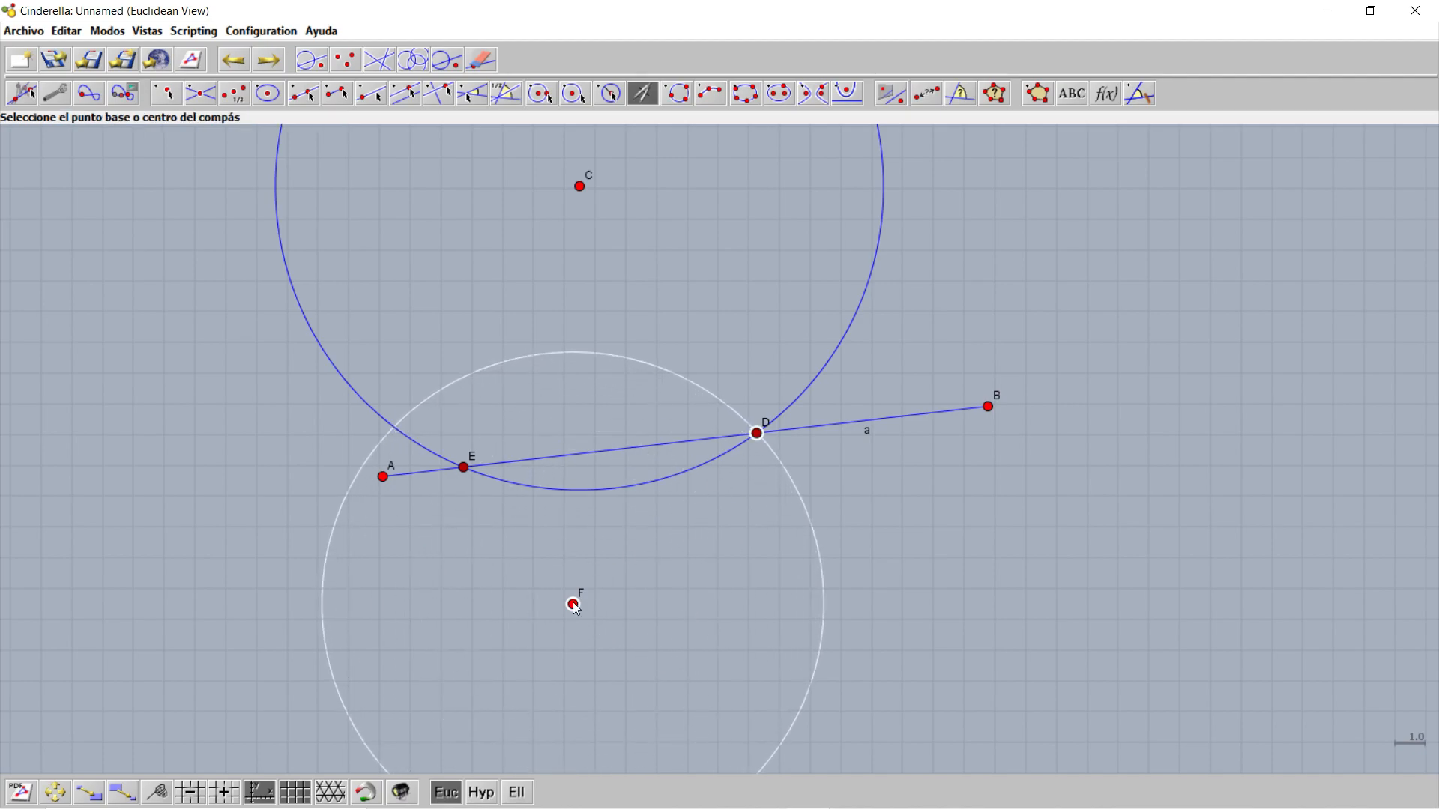
click(758, 435)
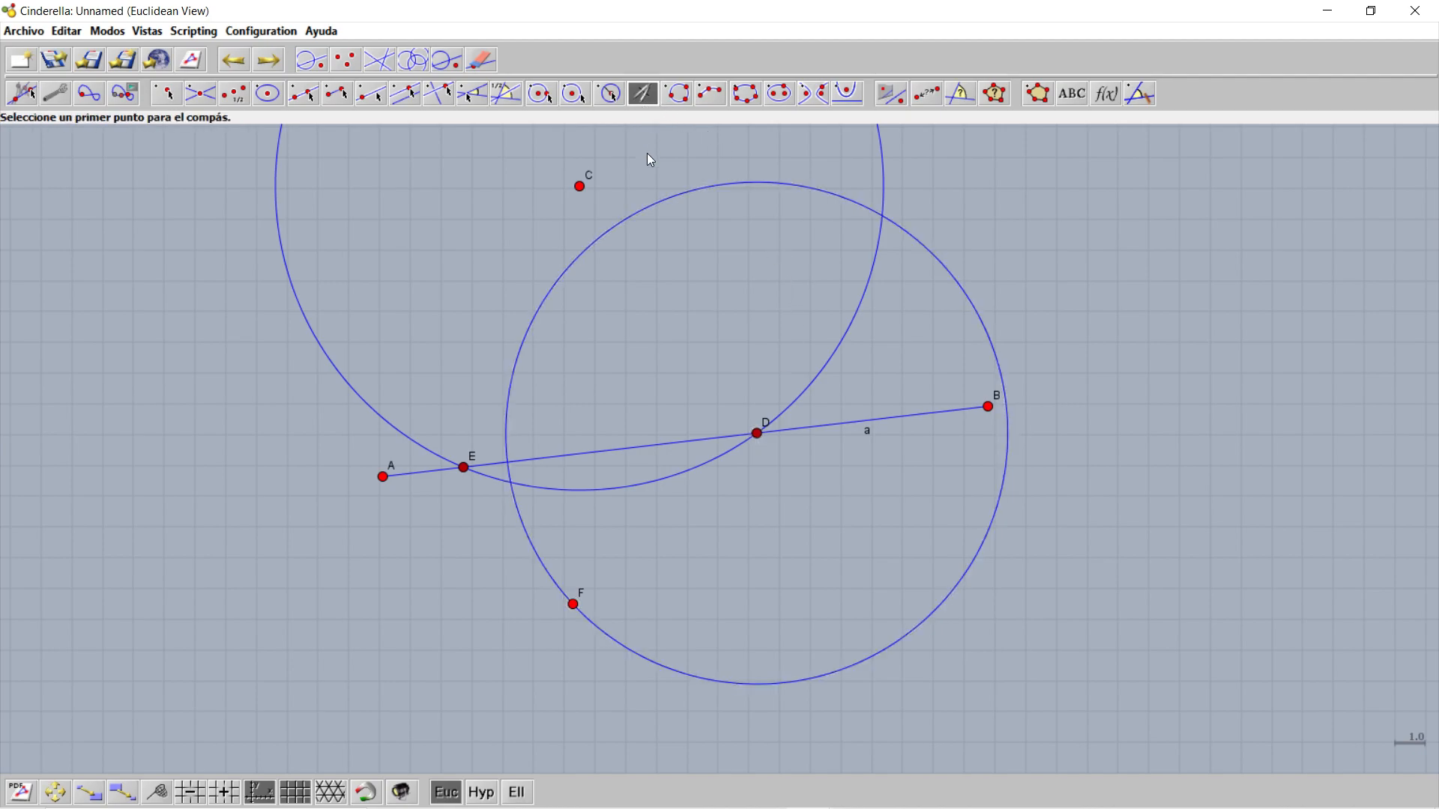
click(573, 604)
click(757, 433)
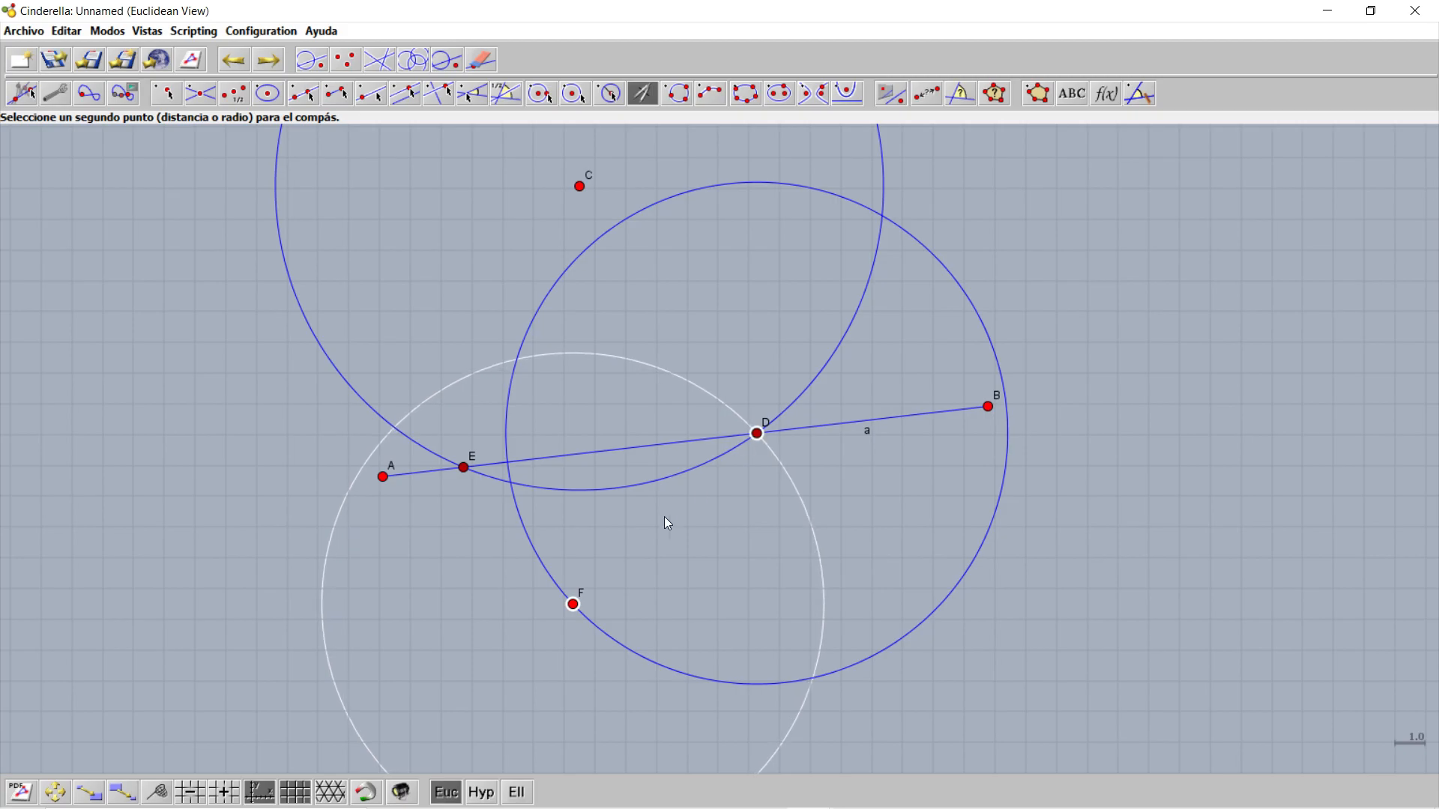
click(463, 466)
Mark the lower intersection of the two equal circles and draw a line from C through it.
click(166, 93)
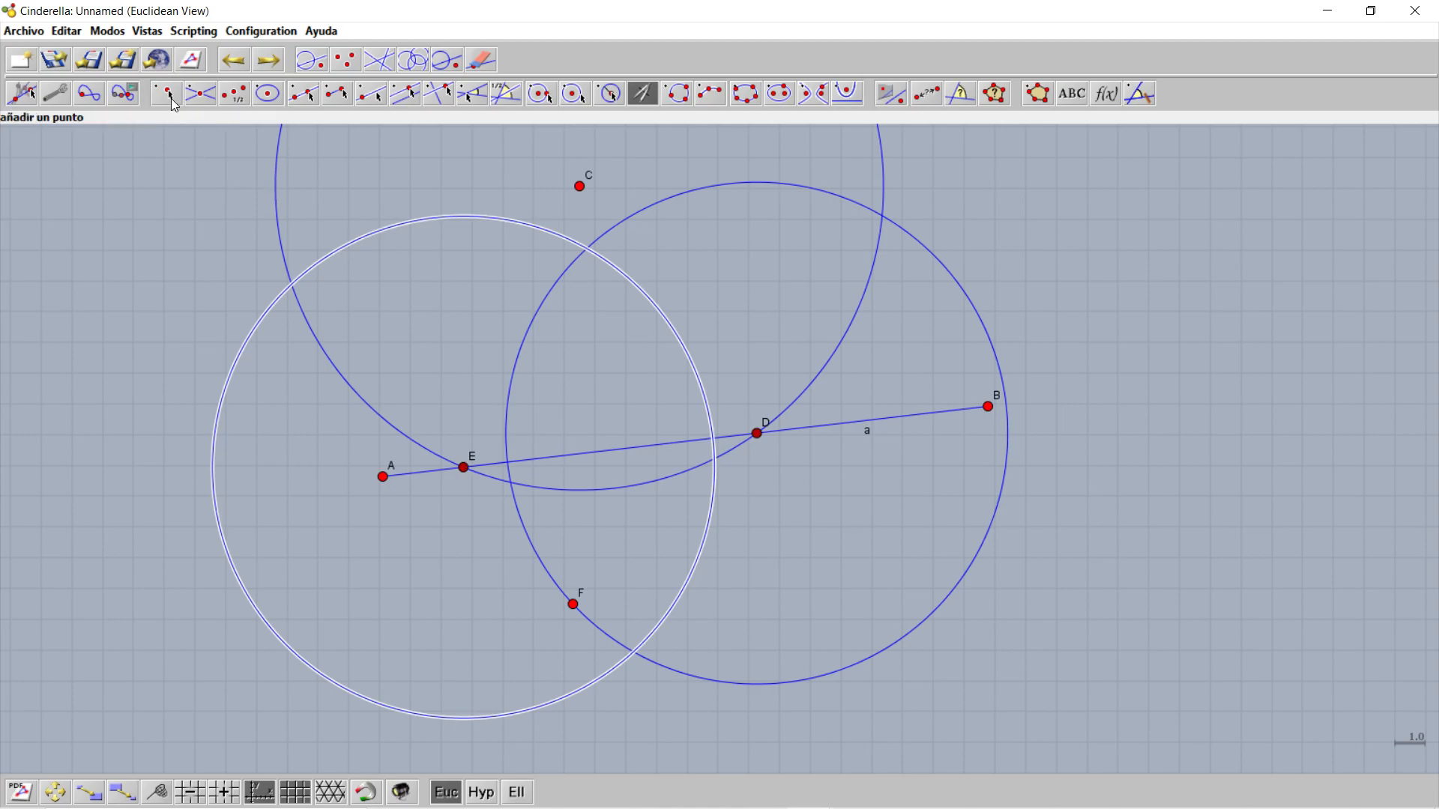
click(635, 653)
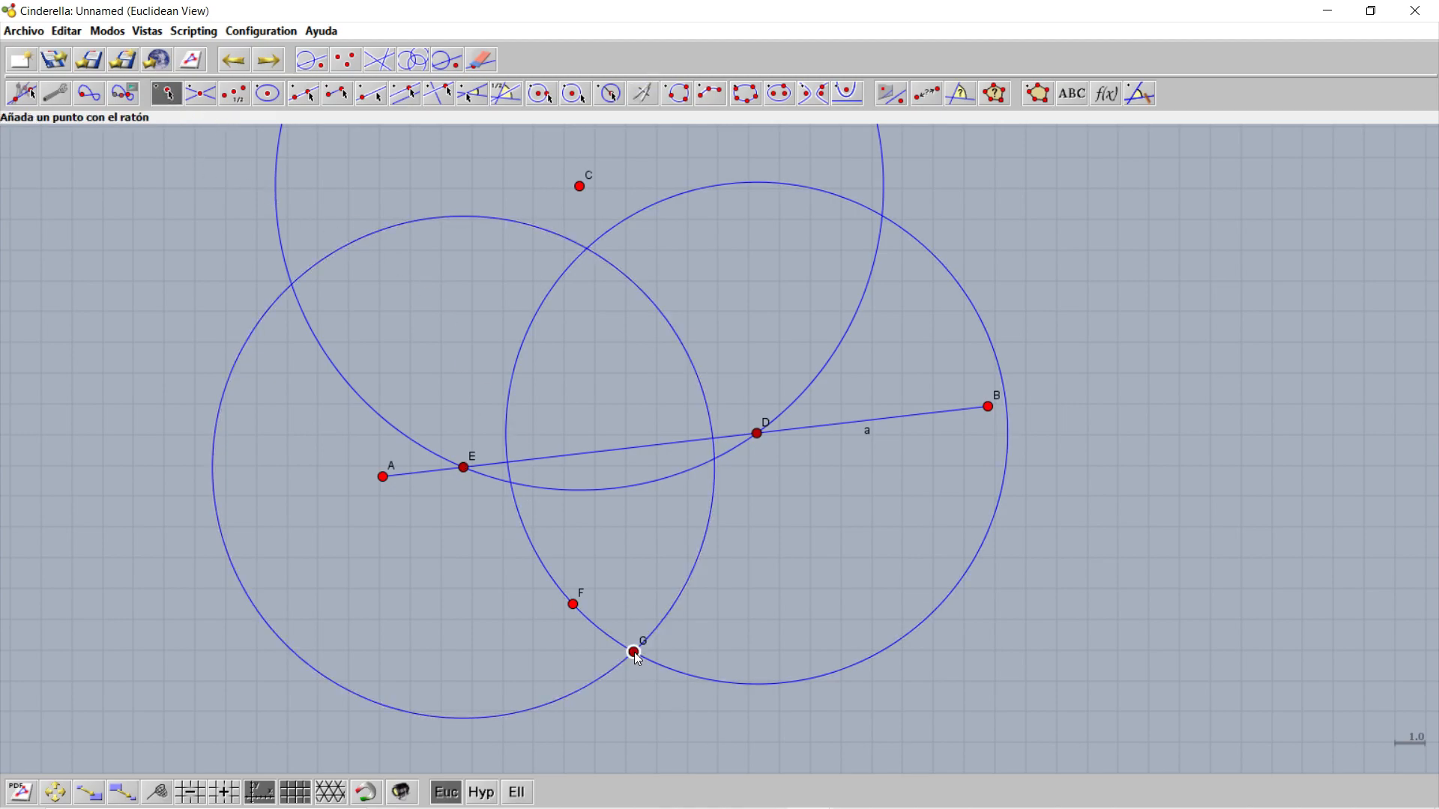
click(304, 95)
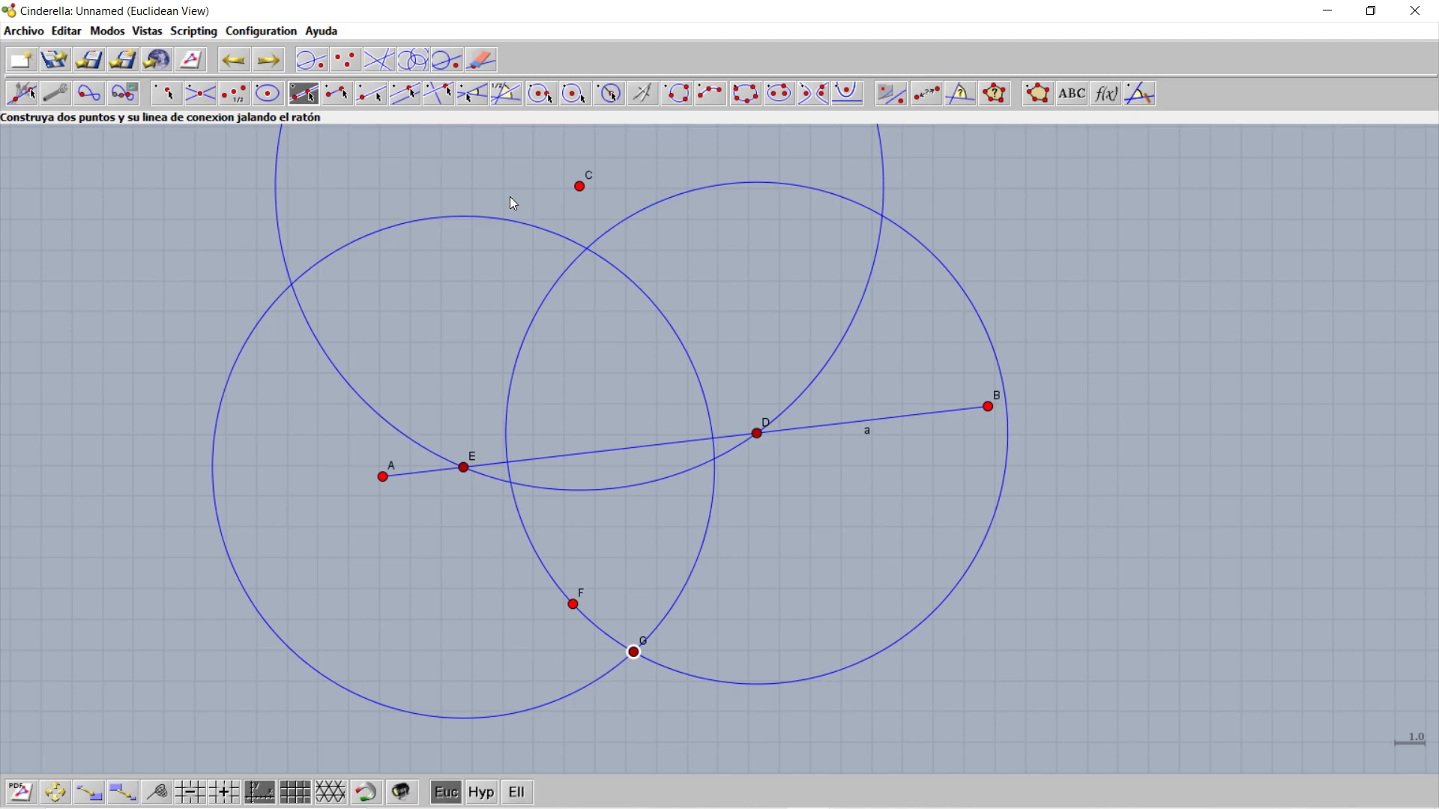
drag(580, 186, 639, 659)
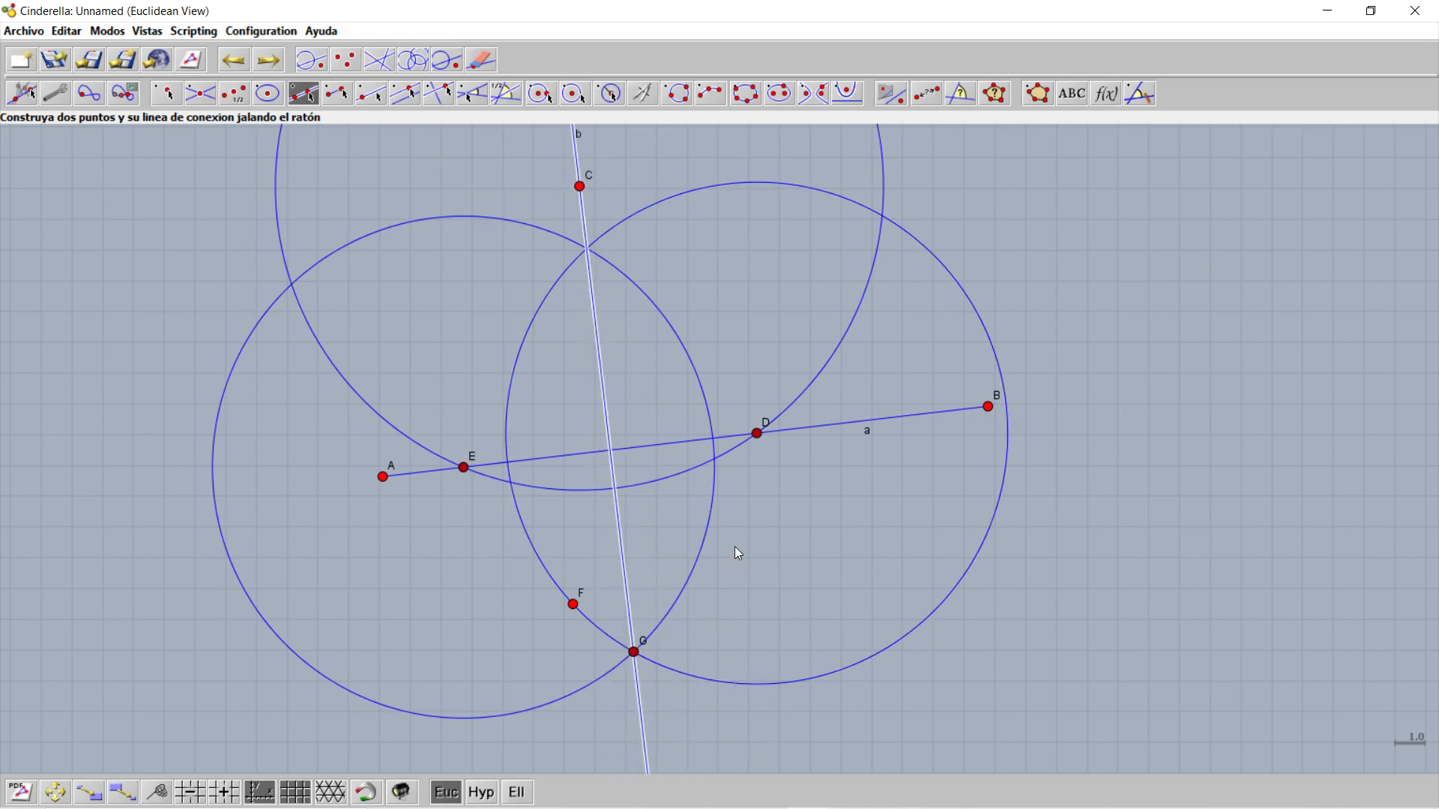
Measure the angle between segment AB and the line through C, and reposition its label.
click(962, 96)
click(813, 427)
click(597, 342)
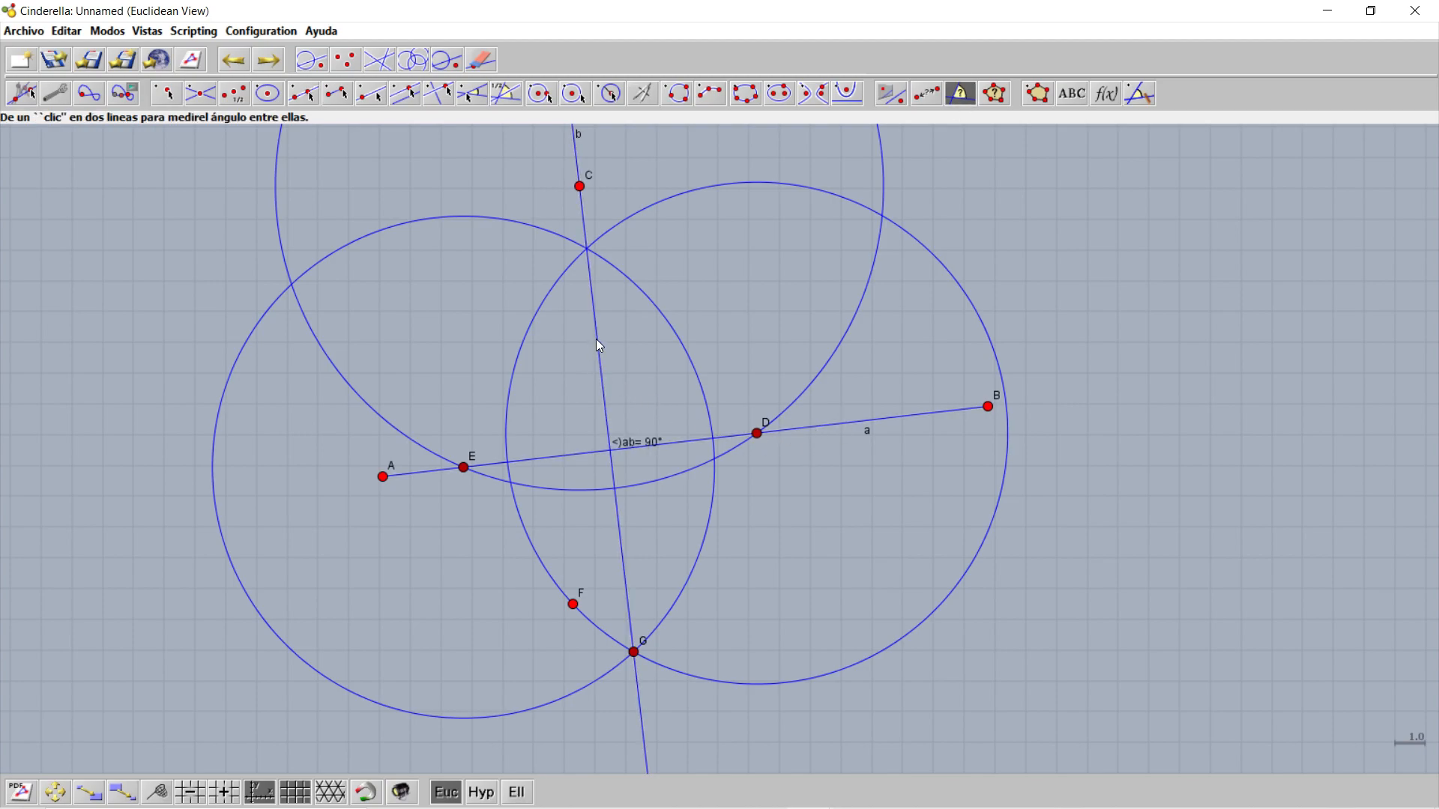
click(22, 93)
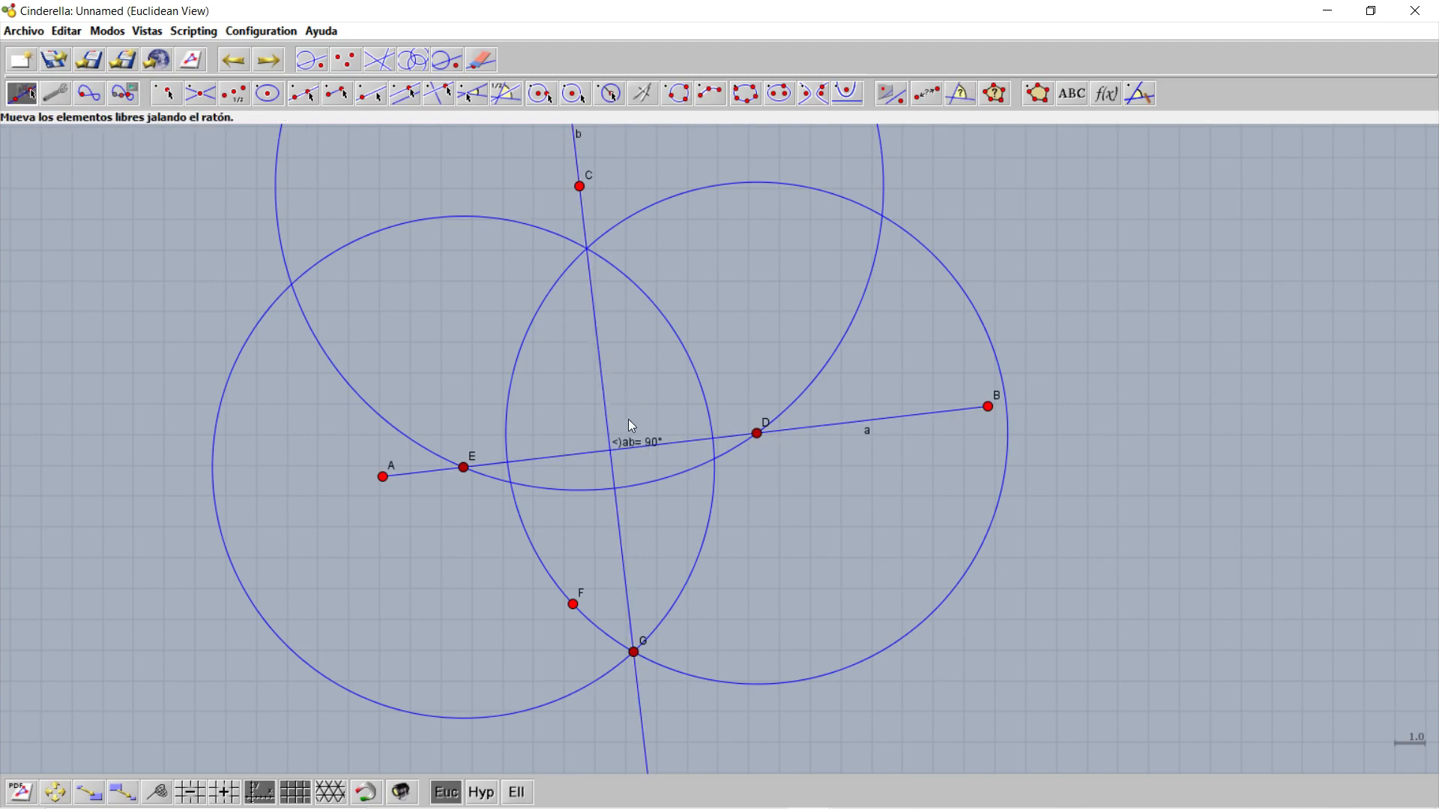
drag(647, 448, 657, 425)
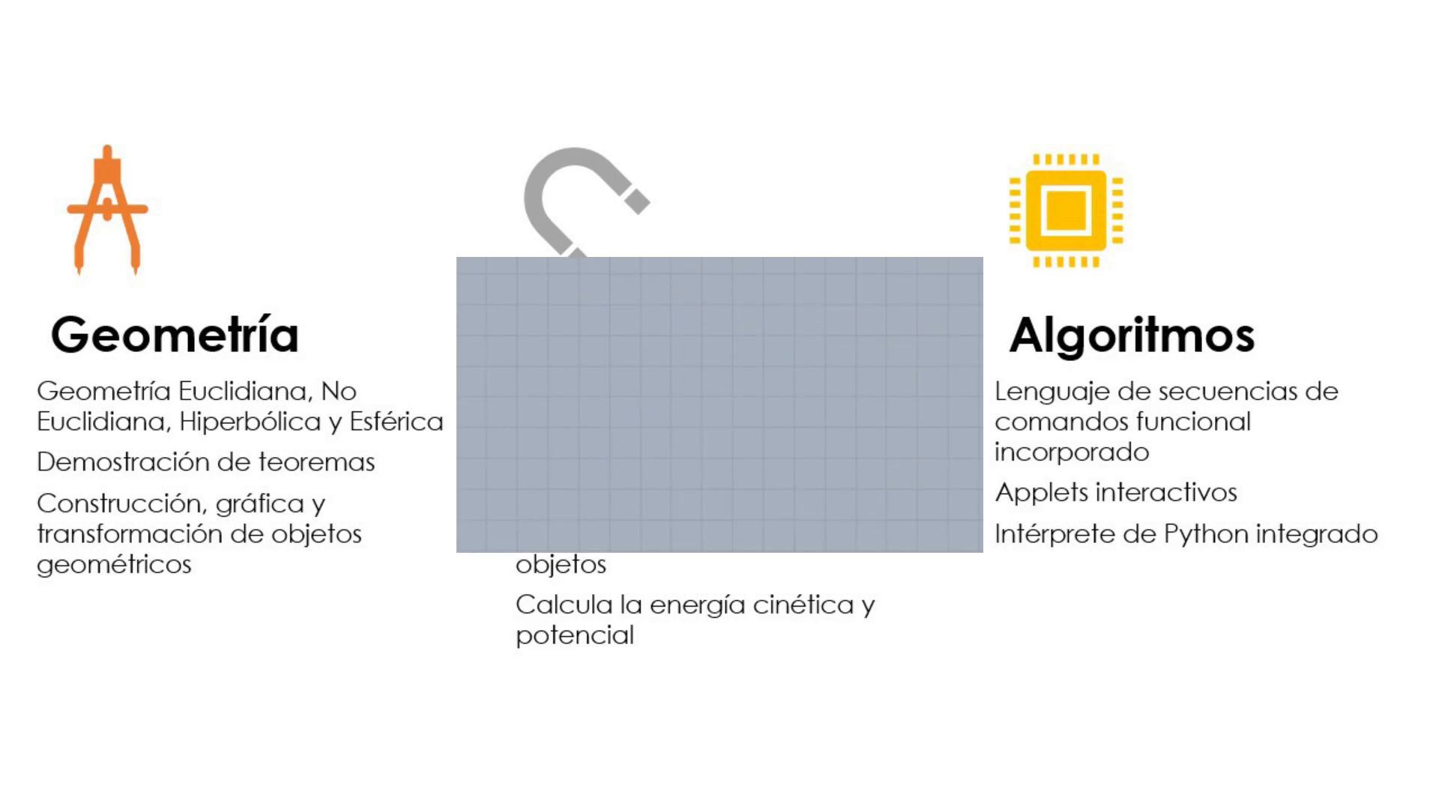
Draw a closed pentagon of five bouncer walls in the empty construction.
click(112, 31)
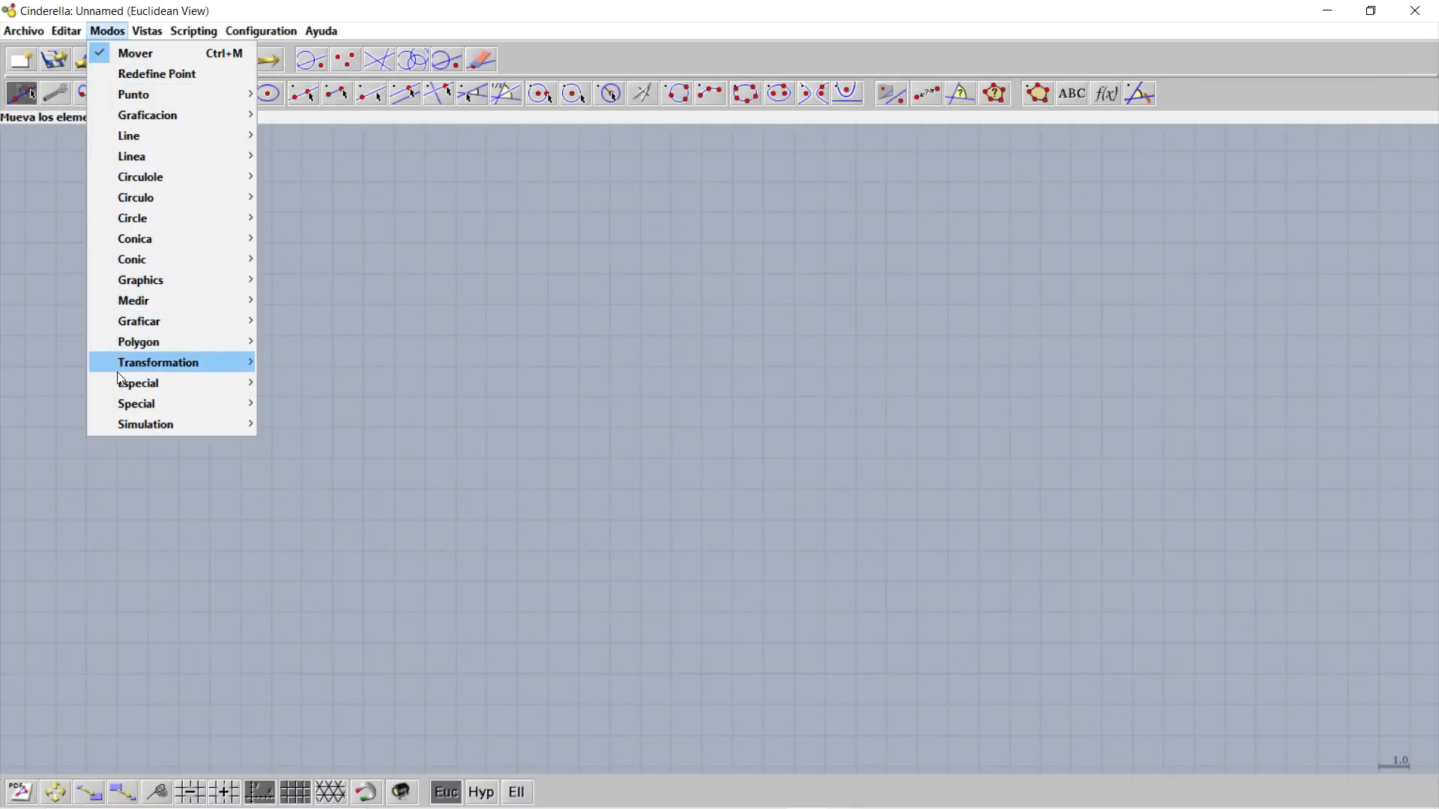
mouse_move(139, 421)
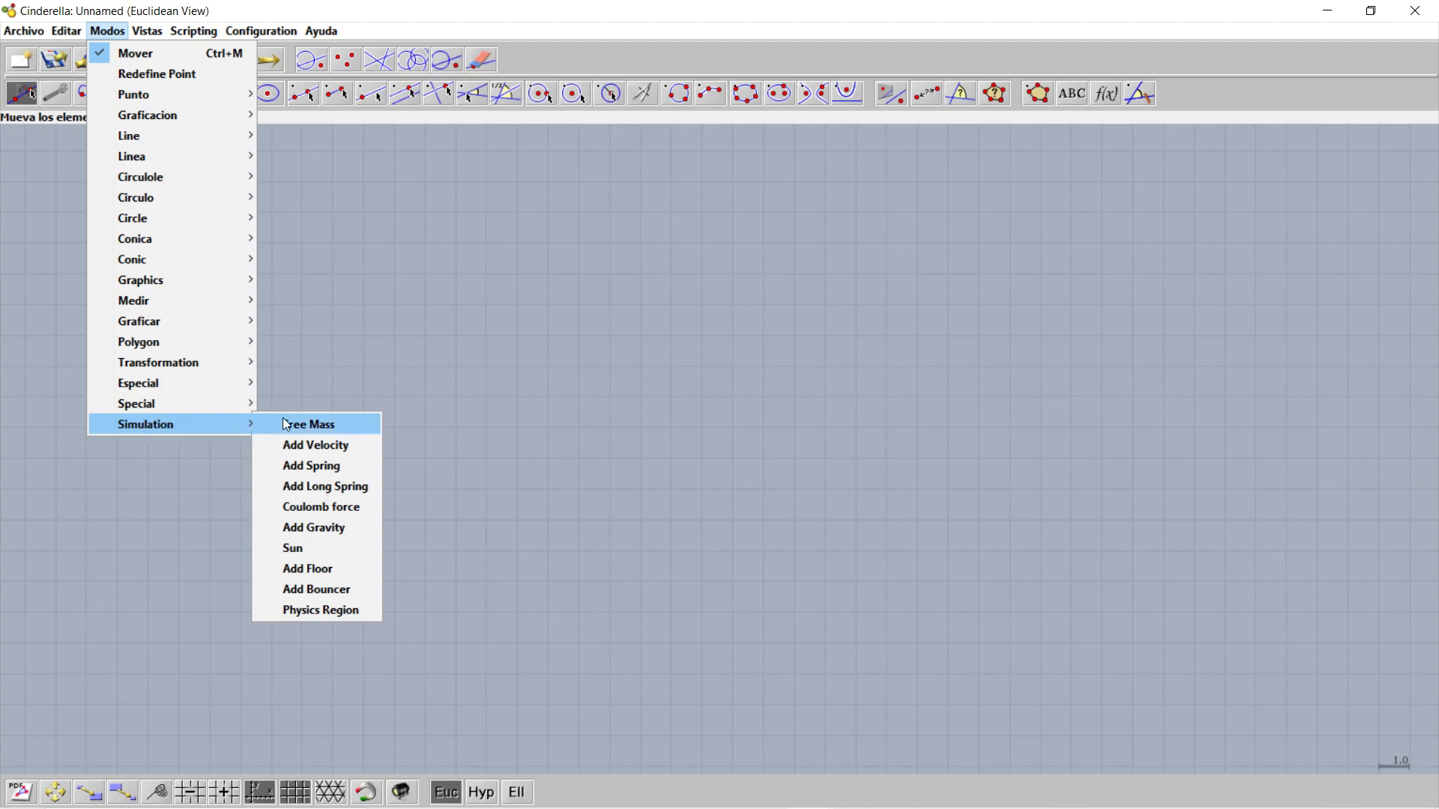
click(319, 589)
mouse_move(302, 298)
mouse_down()
mouse_move(331, 655)
mouse_move(412, 658)
mouse_move(891, 662)
mouse_move(1110, 308)
mouse_move(710, 168)
mouse_move(301, 299)
mouse_up()
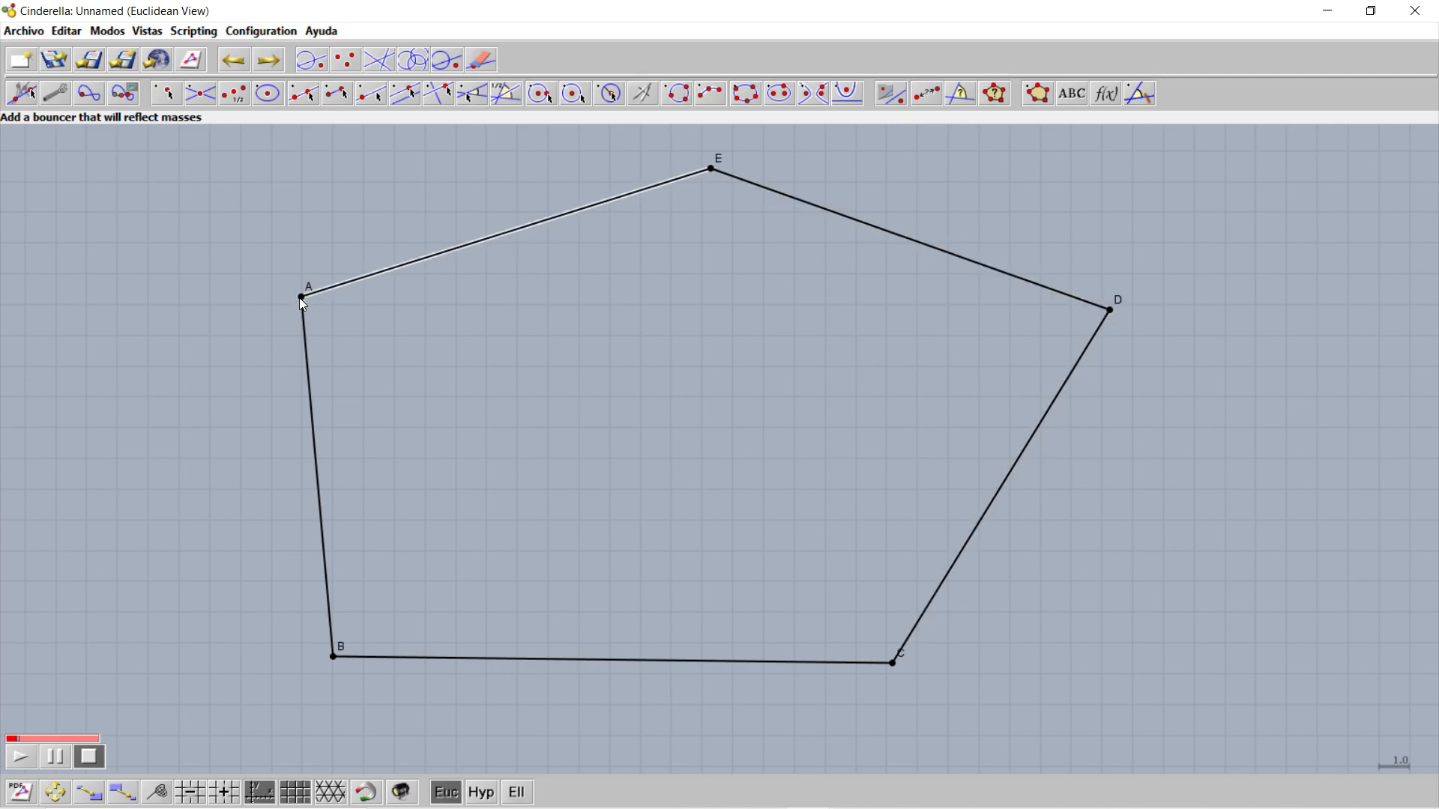
Add a mass inside the pentagon with a velocity arrow pointing right and slightly upward, run the simulation and adjust its speed.
click(107, 31)
mouse_move(213, 424)
click(339, 446)
drag(722, 559, 795, 540)
click(20, 756)
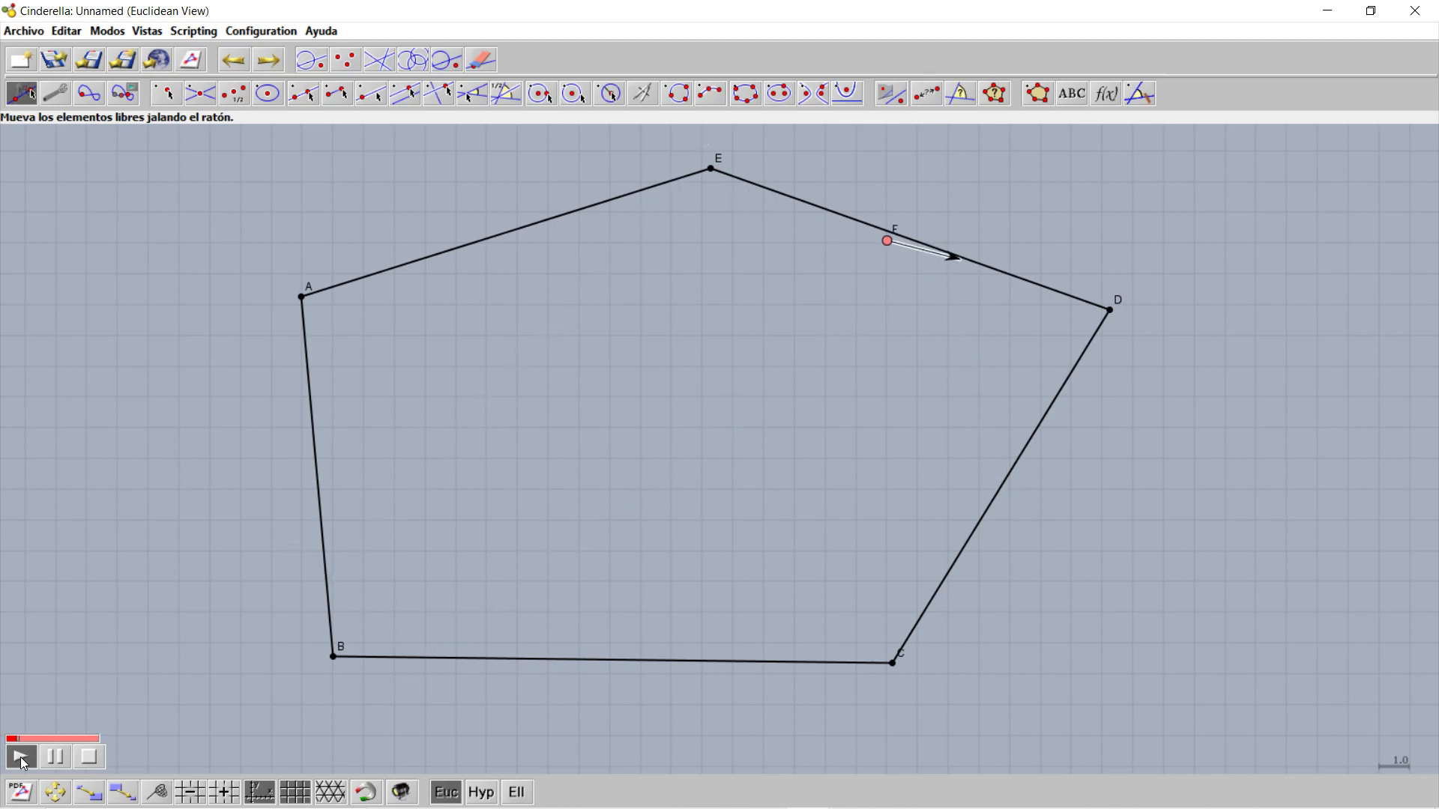
mouse_move(18, 739)
mouse_down()
mouse_move(102, 739)
mouse_move(25, 743)
mouse_up()
Add a Sun mass near the centre of the bouncer pentagon and run the simulation again.
click(107, 31)
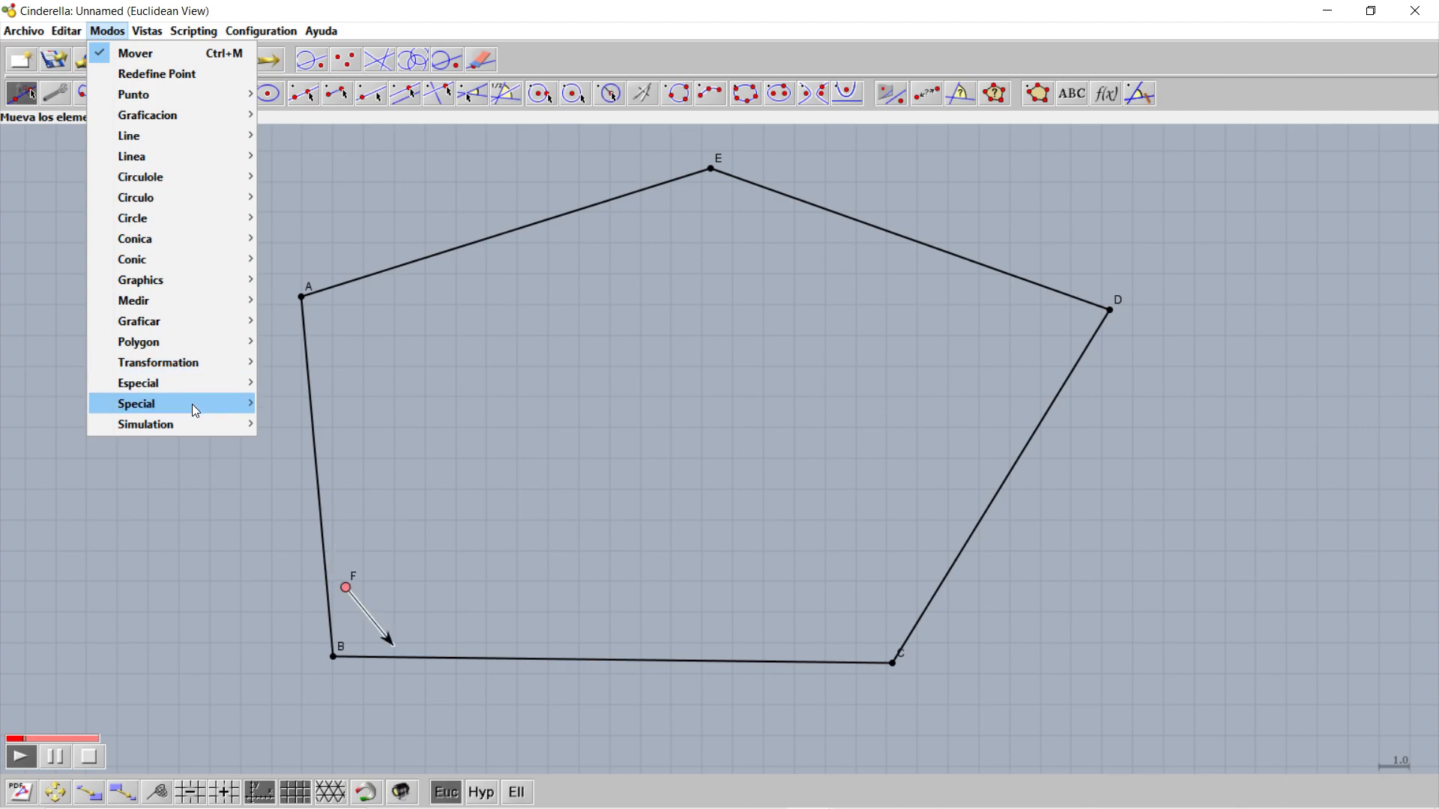
mouse_move(187, 424)
click(308, 545)
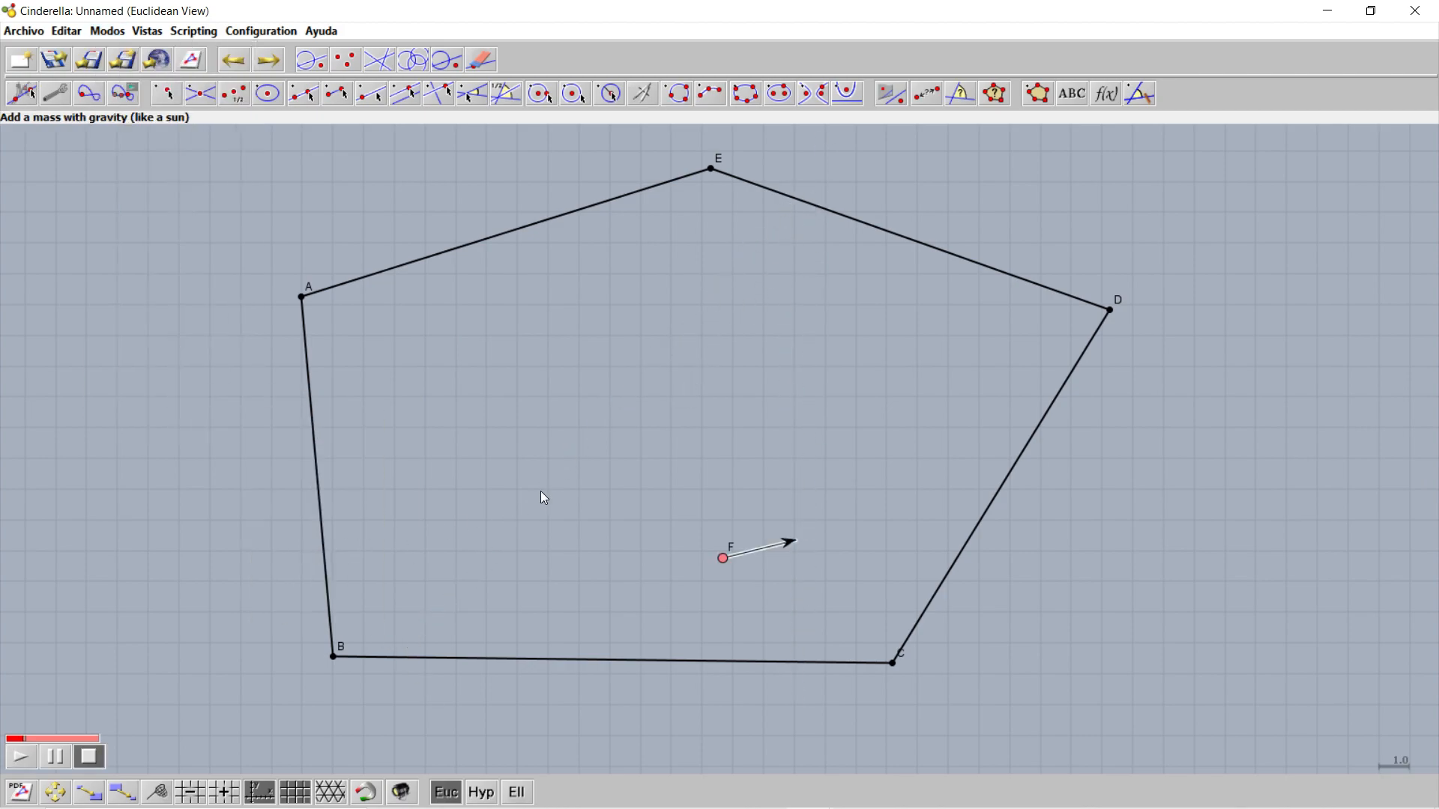
click(649, 411)
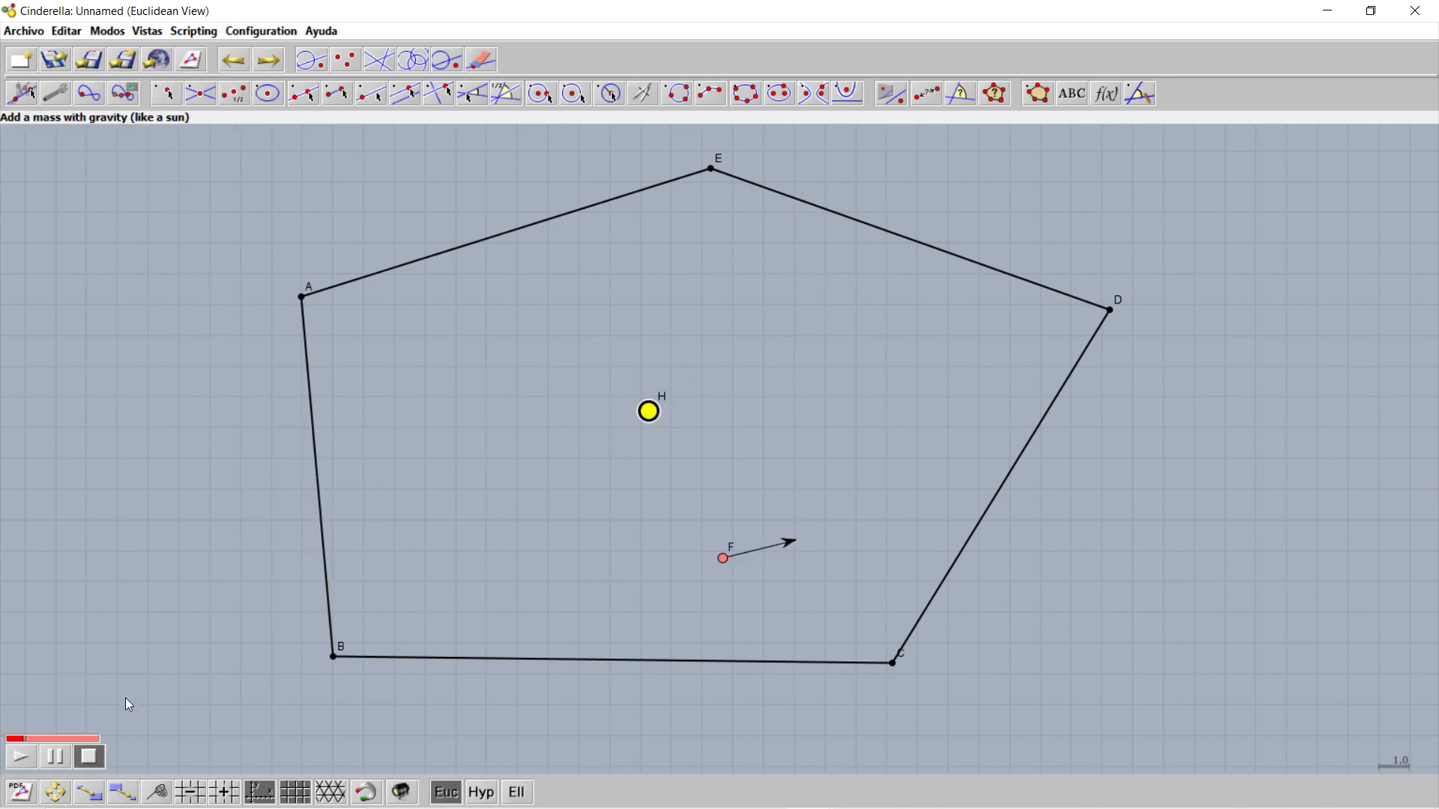
click(25, 760)
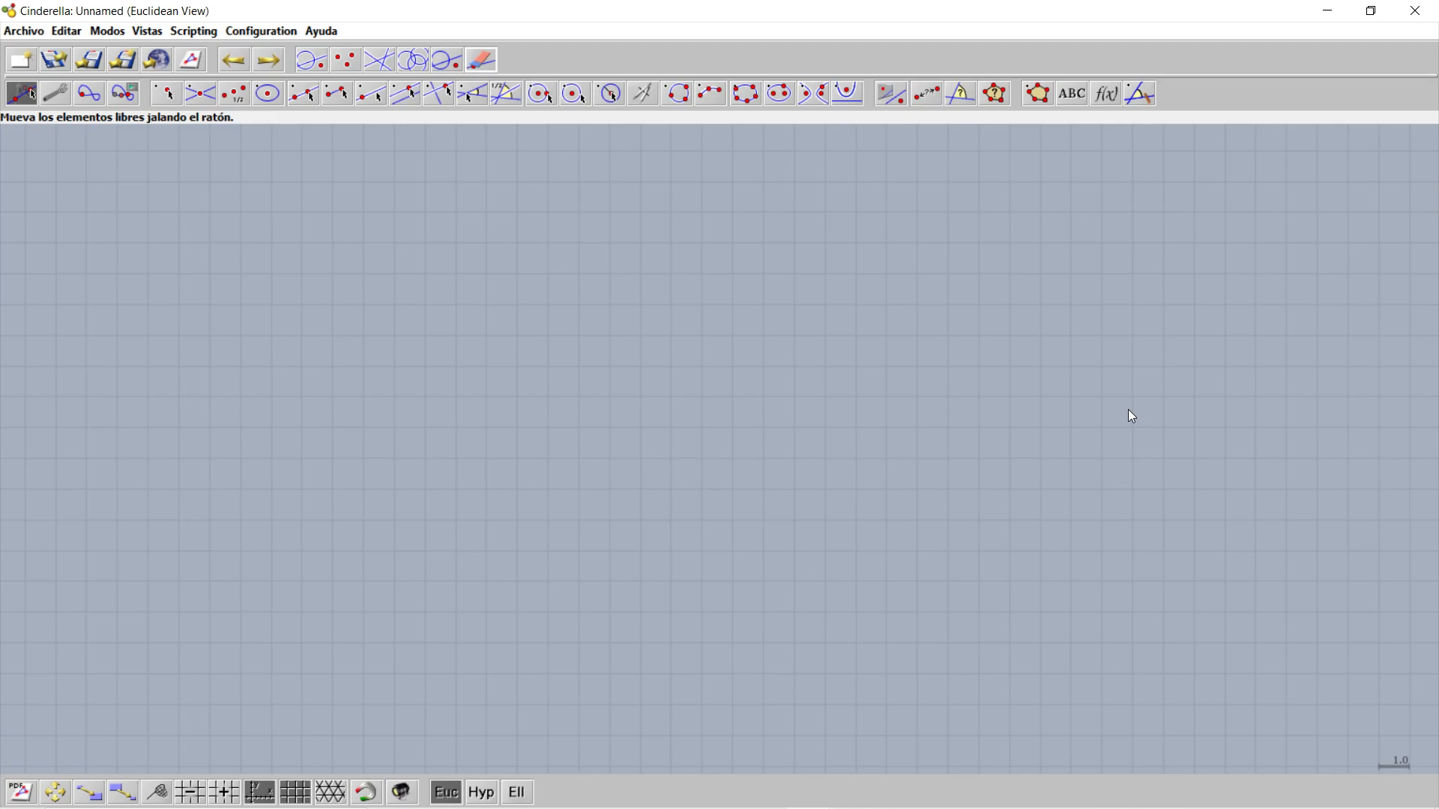
Draw a square in the empty construction from a centre A and a lower-right corner B.
click(107, 30)
mouse_move(274, 339)
click(310, 383)
drag(617, 383, 699, 465)
Add the midpoint of the square's upper side DC and draw a circle around it through D and C.
click(238, 100)
drag(534, 300, 699, 300)
click(574, 95)
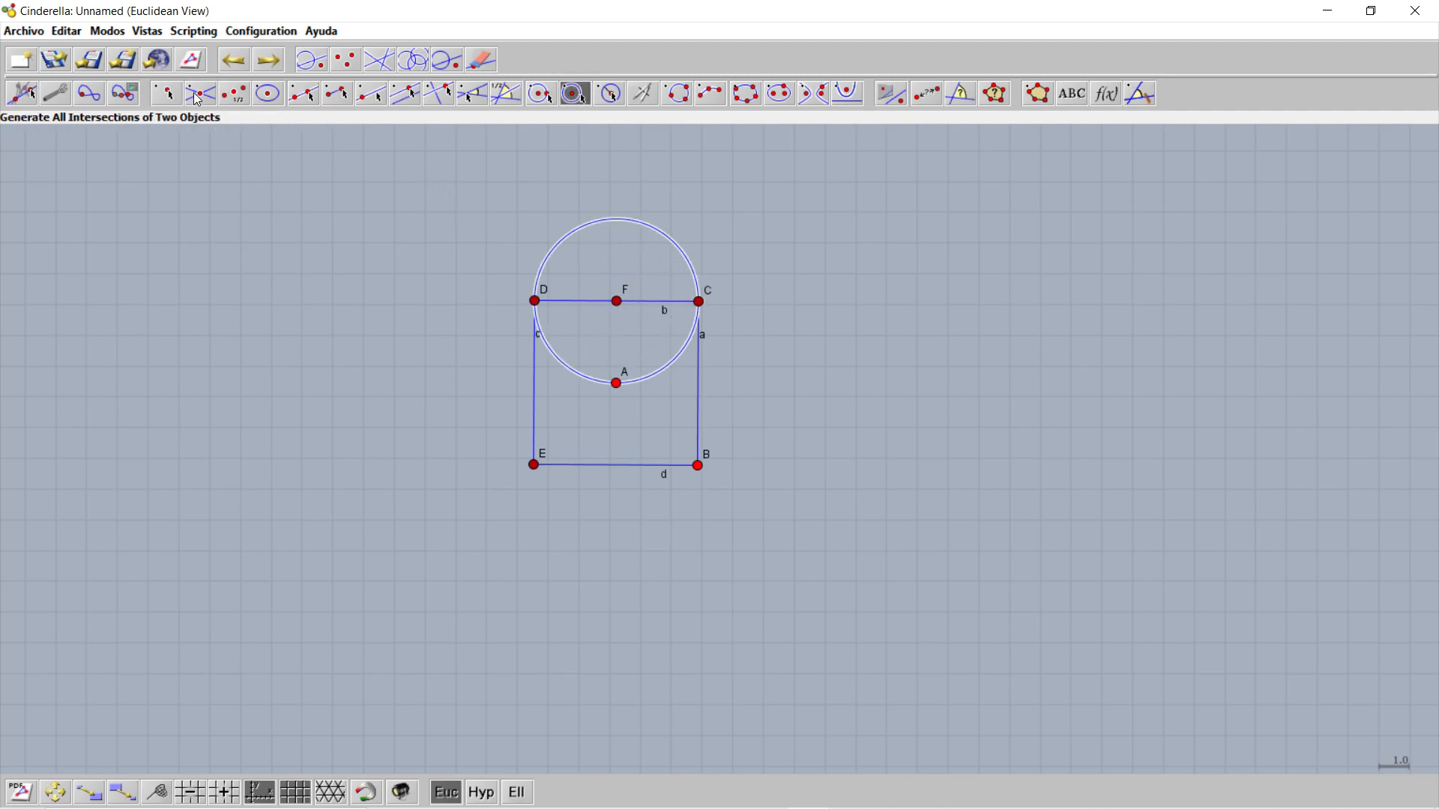
Place point G at the top of the circle and join it to D and C with segments.
click(166, 93)
click(614, 220)
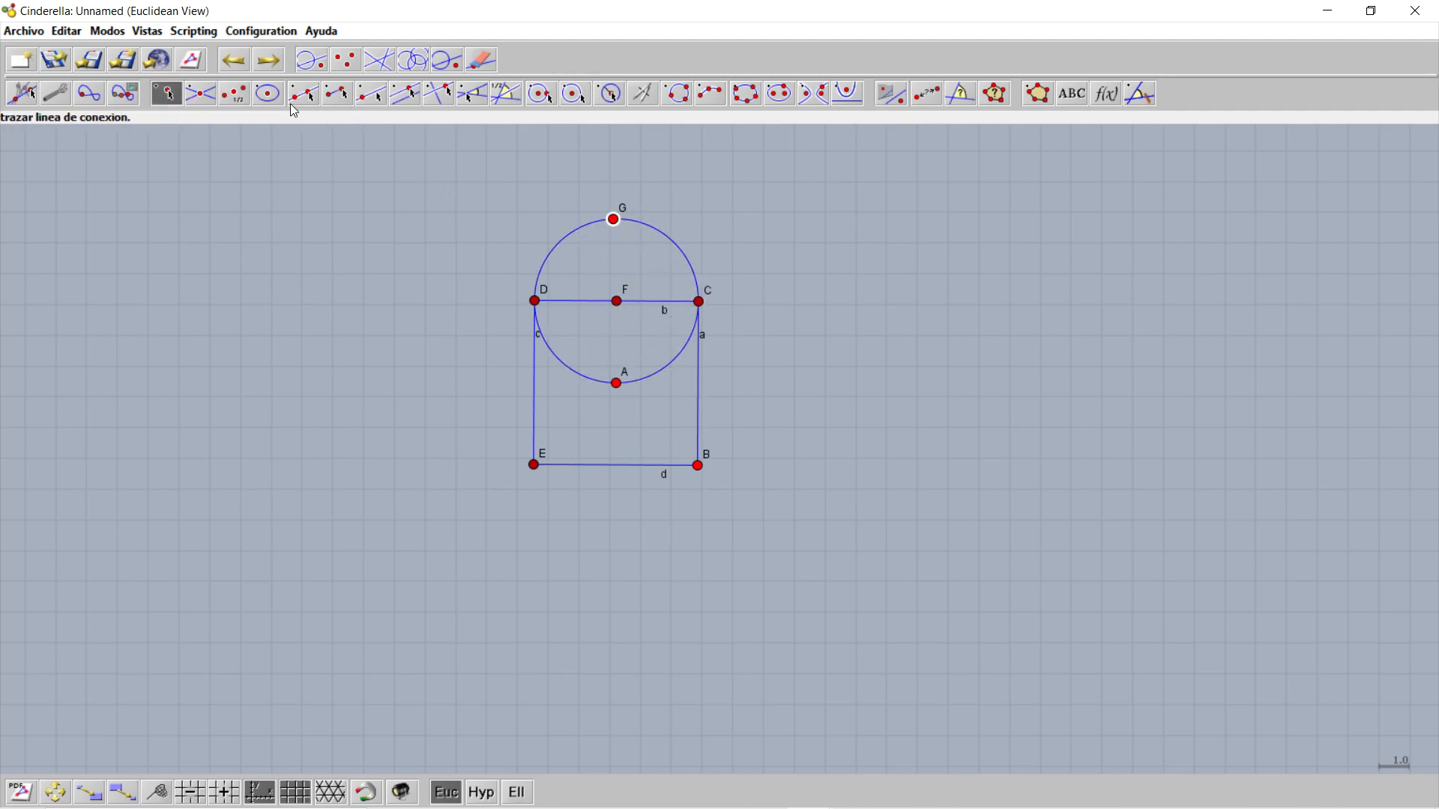
click(336, 94)
mouse_move(534, 300)
mouse_down()
mouse_move(574, 285)
mouse_move(614, 220)
mouse_move(699, 301)
mouse_up()
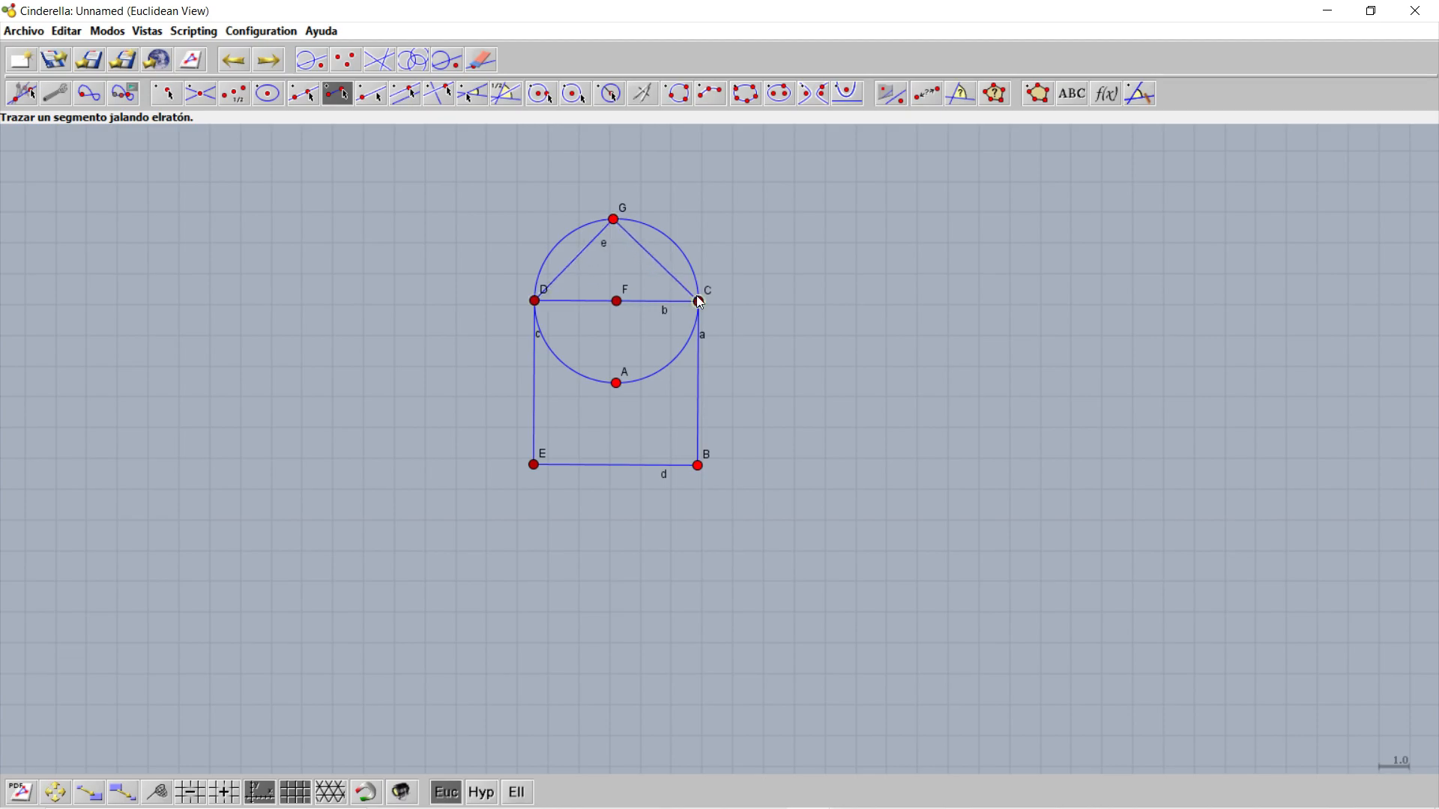
Create filled polygons for the square DEBC and the triangle DCG above it.
click(1038, 94)
click(534, 301)
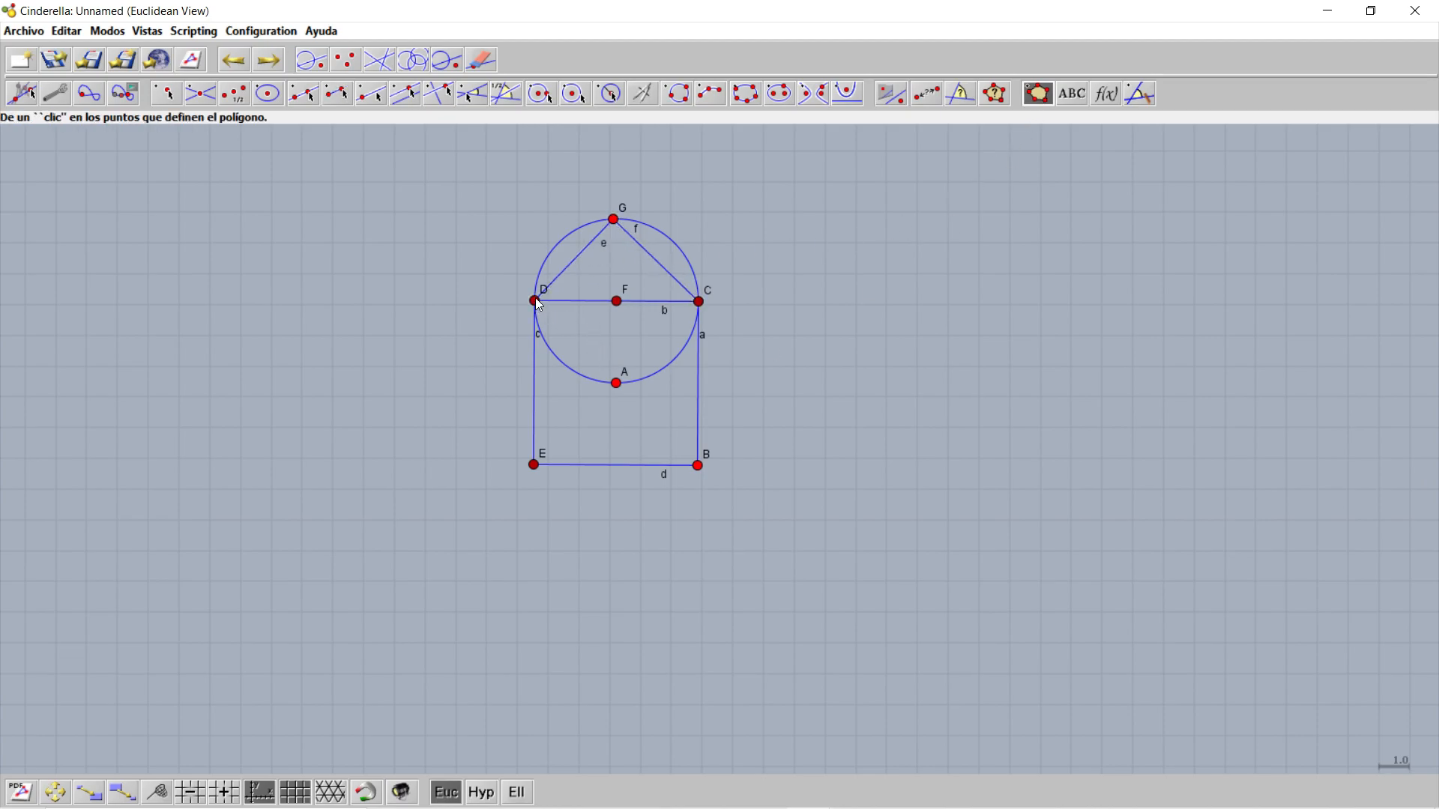
click(534, 465)
click(698, 465)
click(699, 301)
click(535, 301)
click(535, 301)
click(699, 301)
click(613, 219)
click(535, 302)
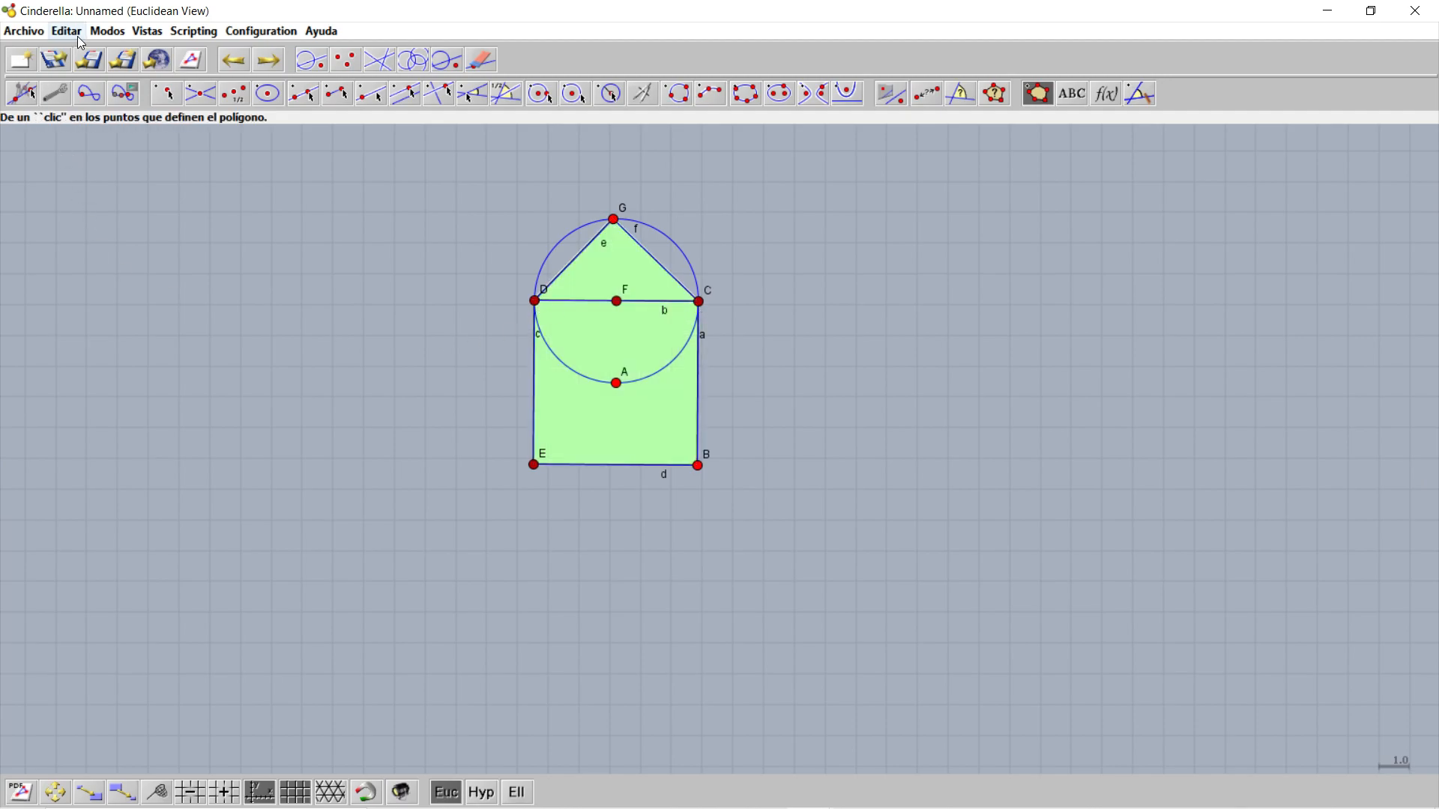
Define two Similarity transformations, one mapping E to D and B to G, the other mapping E to G and B to C.
click(107, 30)
mouse_move(200, 361)
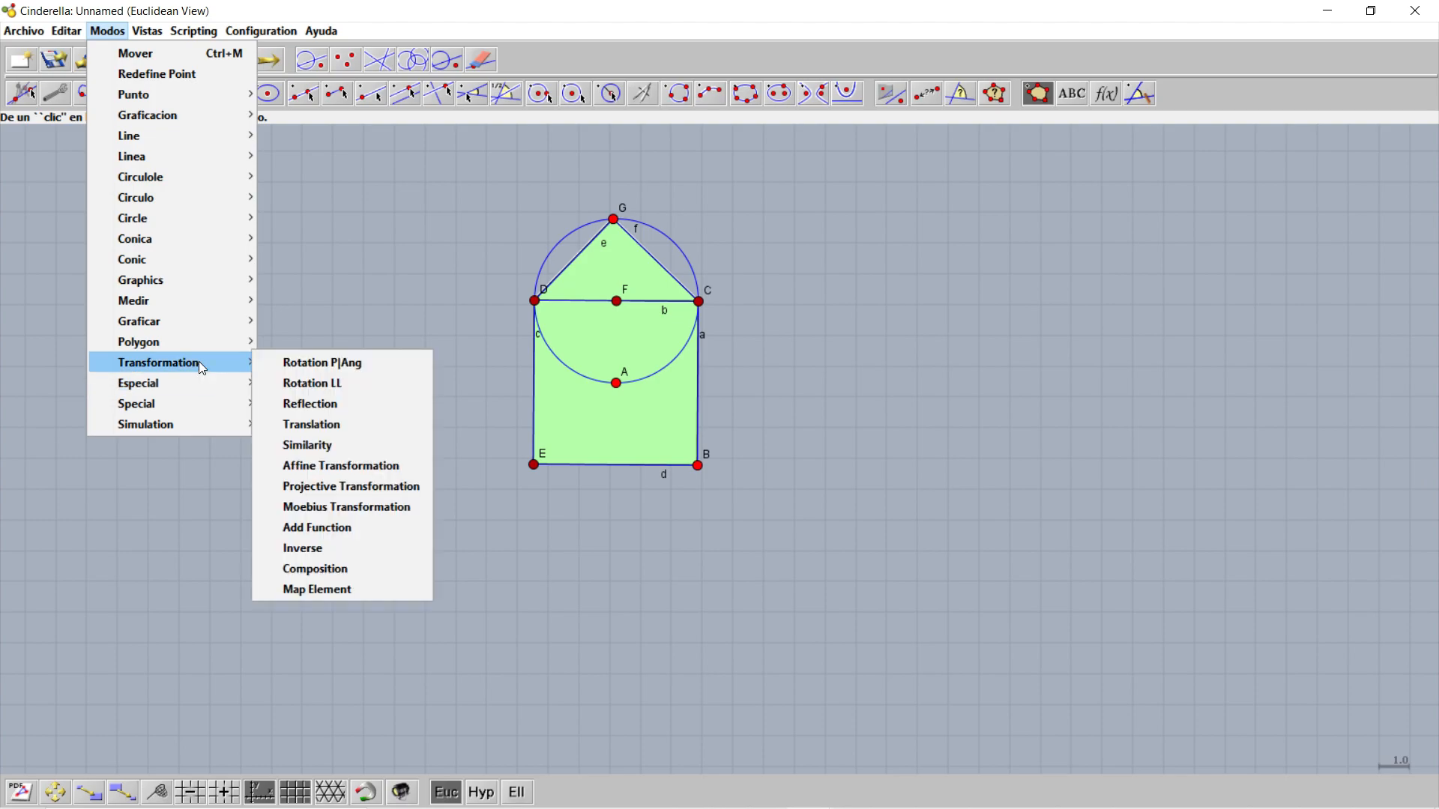
click(359, 445)
click(534, 302)
click(697, 465)
click(614, 220)
click(534, 466)
click(614, 219)
click(698, 465)
click(700, 302)
Apply the two similarity transformations repeatedly to the filled square.
click(21, 93)
click(1389, 153)
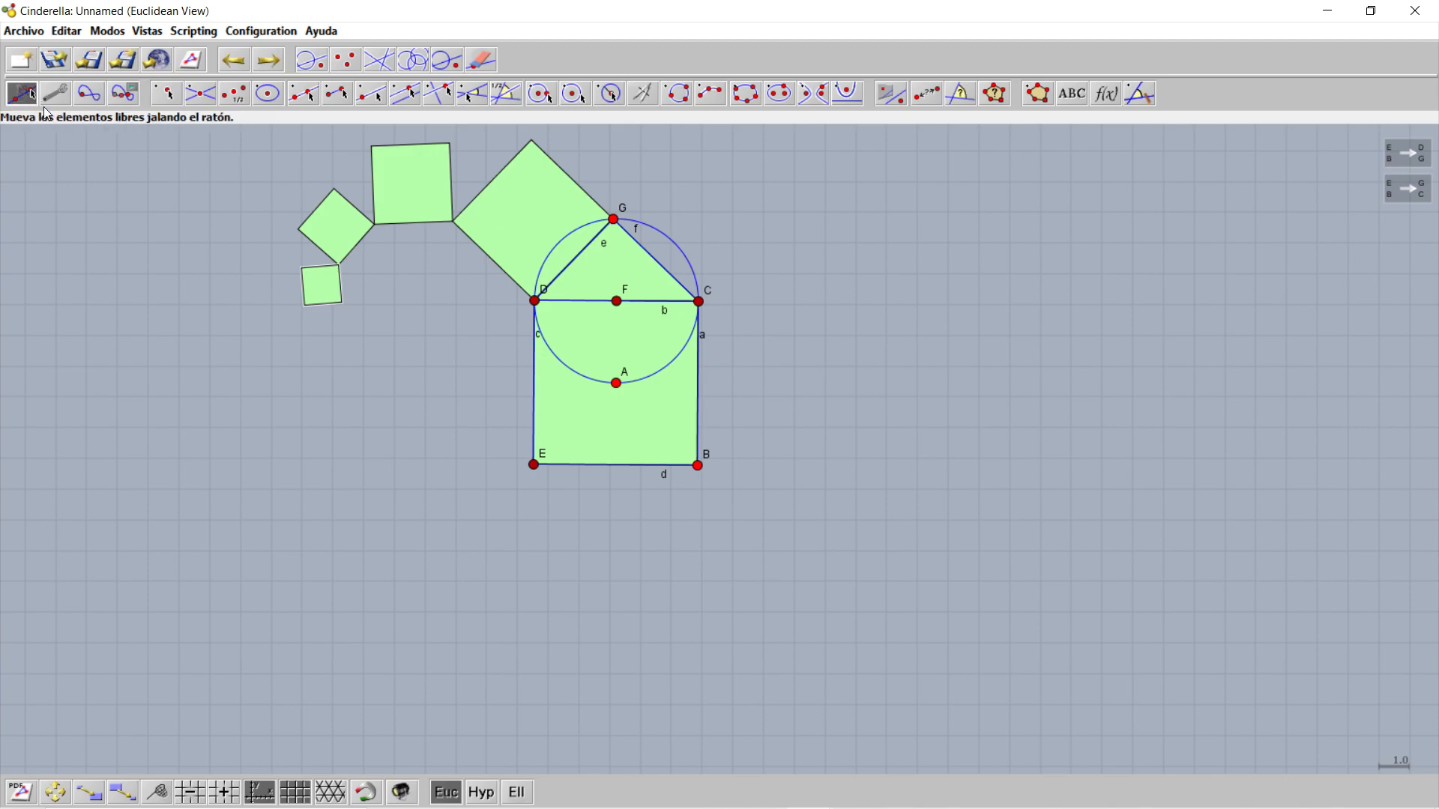
click(1419, 192)
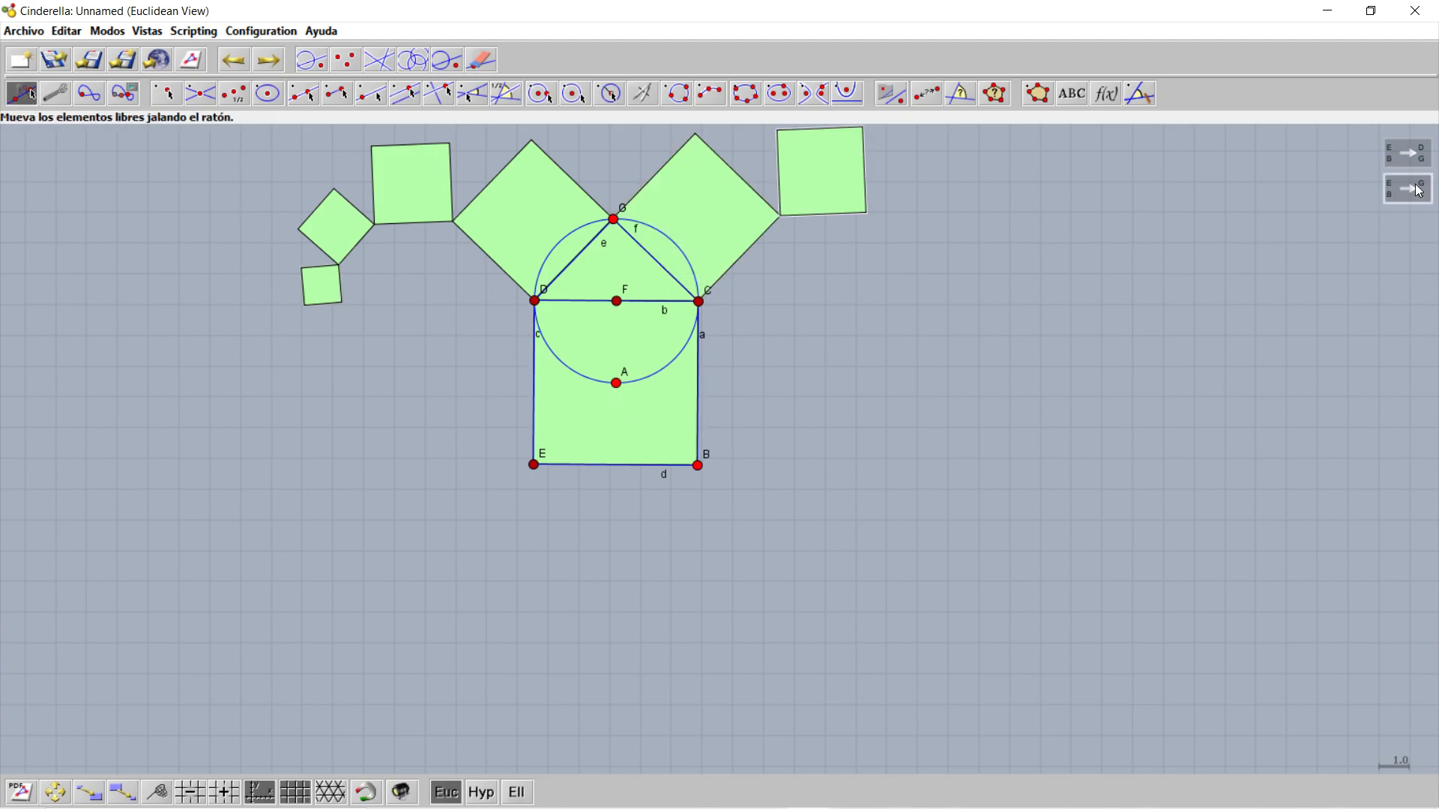
Undo all the transformed copies of the square.
click(233, 62)
click(233, 62)
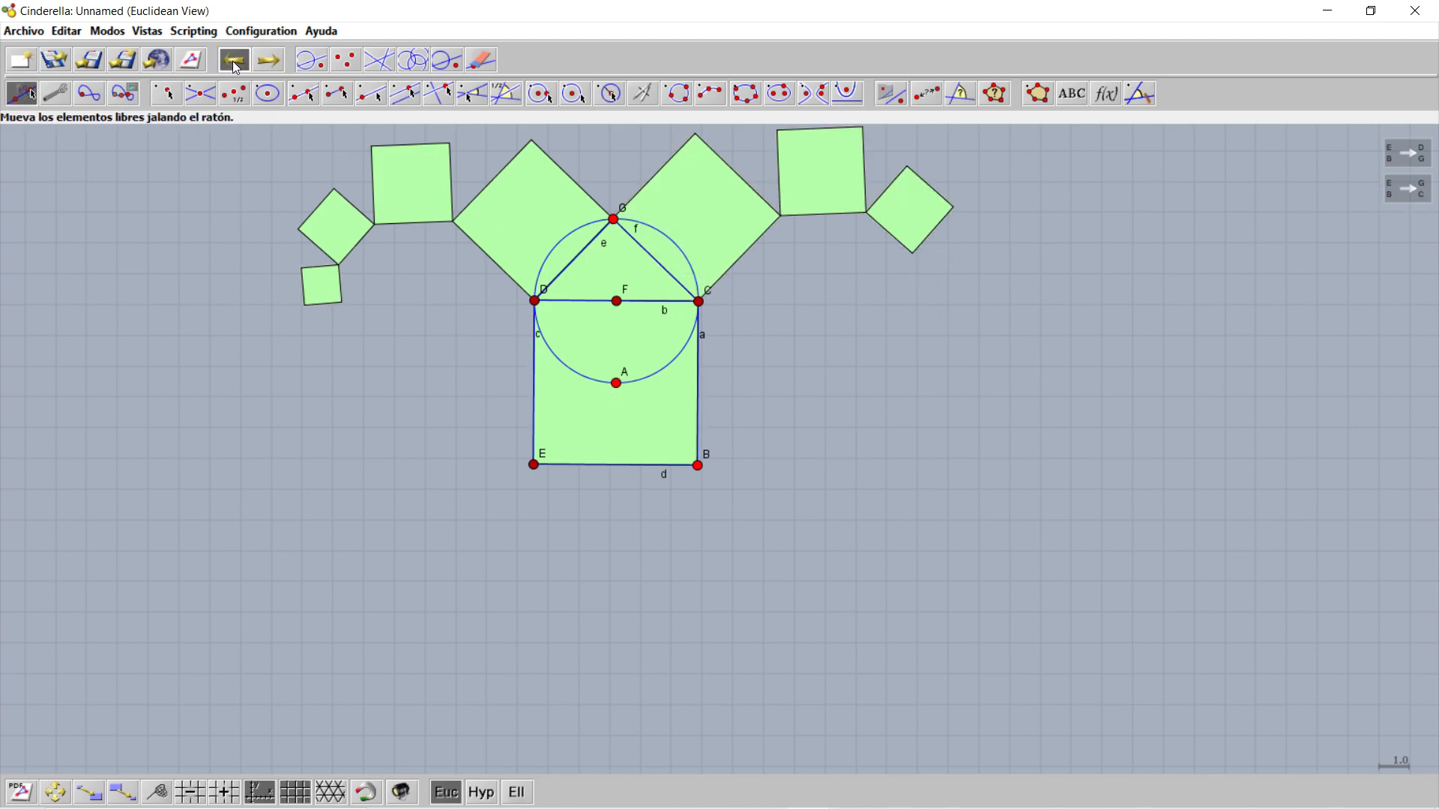
click(233, 62)
click(233, 61)
click(233, 62)
click(233, 61)
click(233, 61)
click(233, 61)
Select both similarity transformations, combine them into a transformation group and return to Move mode.
right_click(1405, 160)
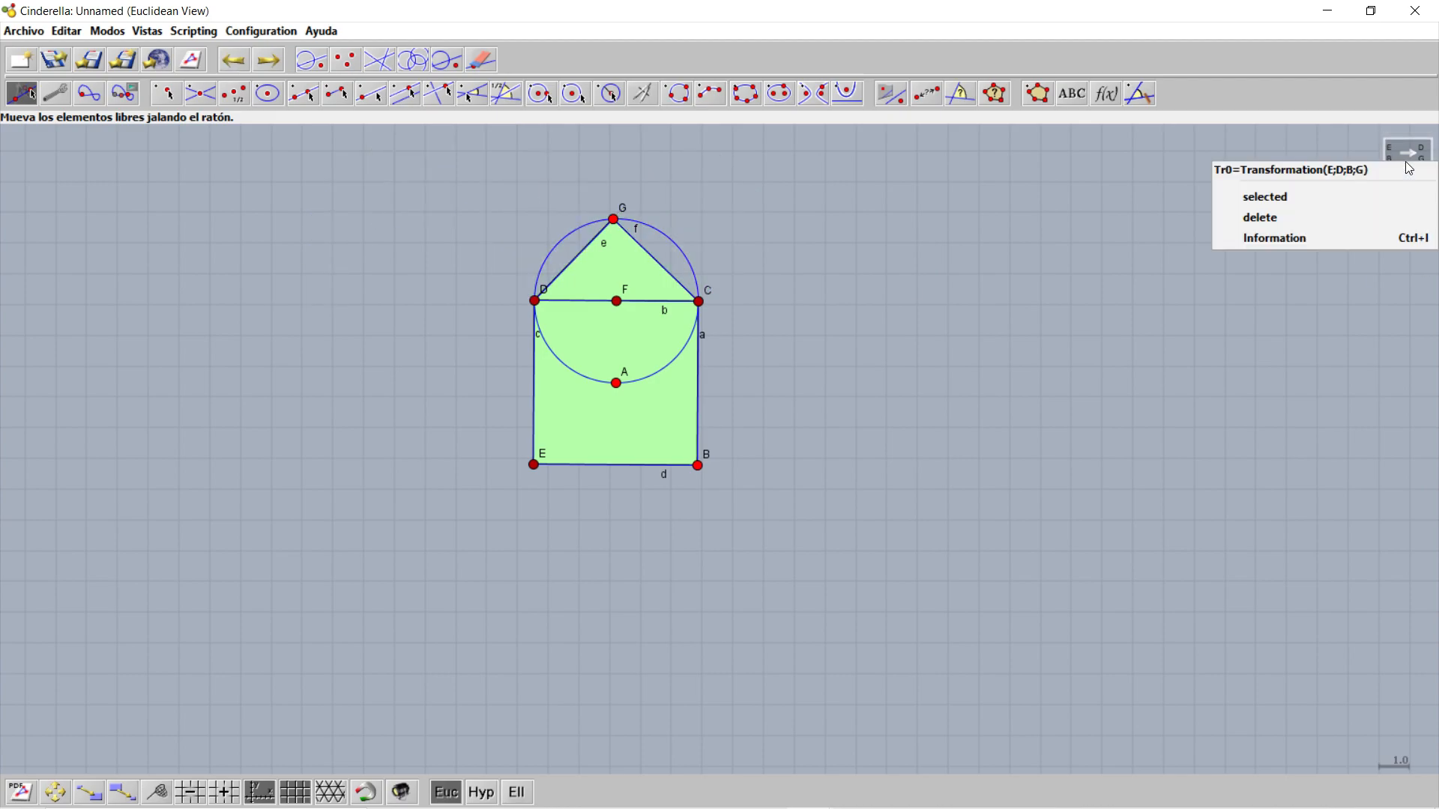
click(1319, 200)
right_click(1416, 192)
click(1303, 227)
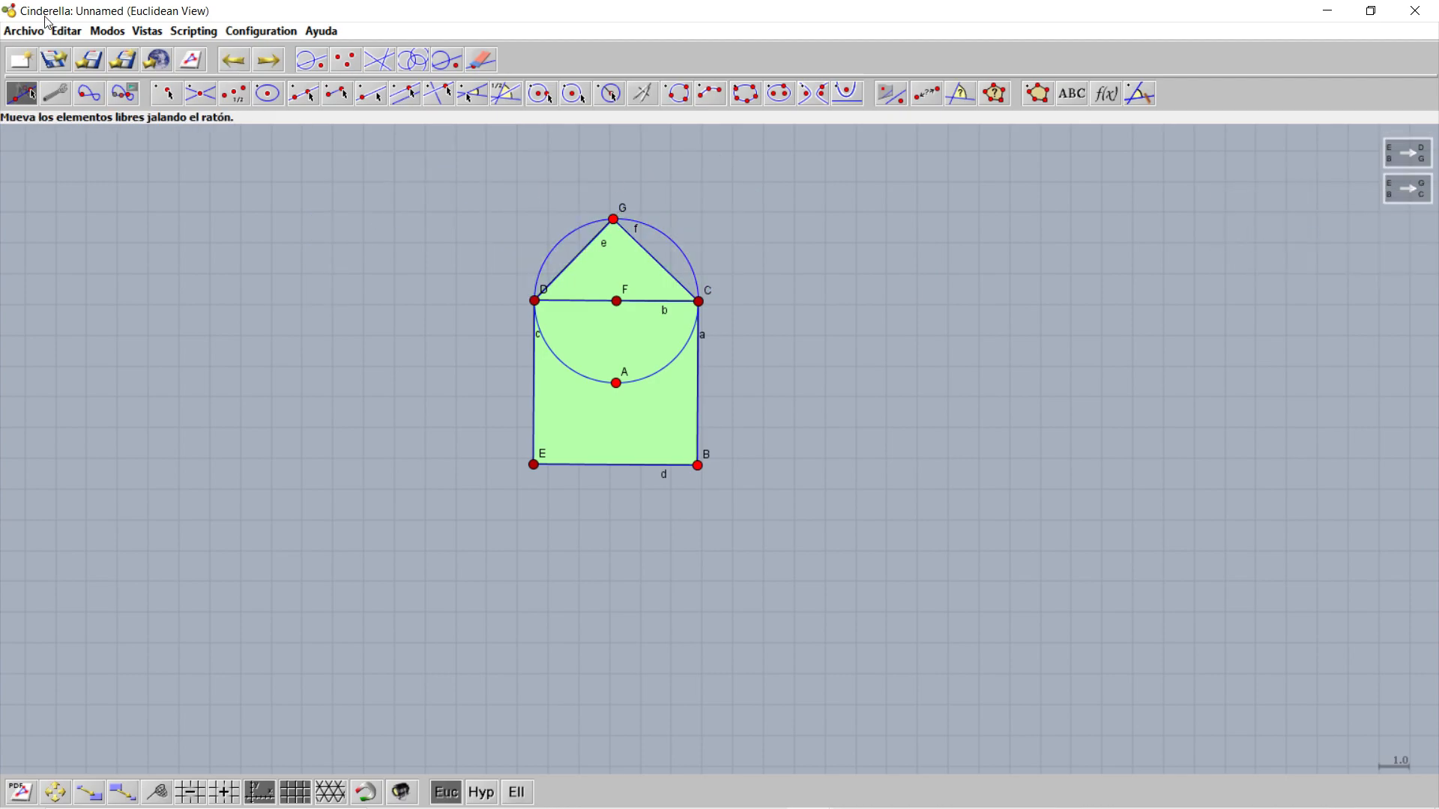
click(107, 30)
mouse_move(192, 369)
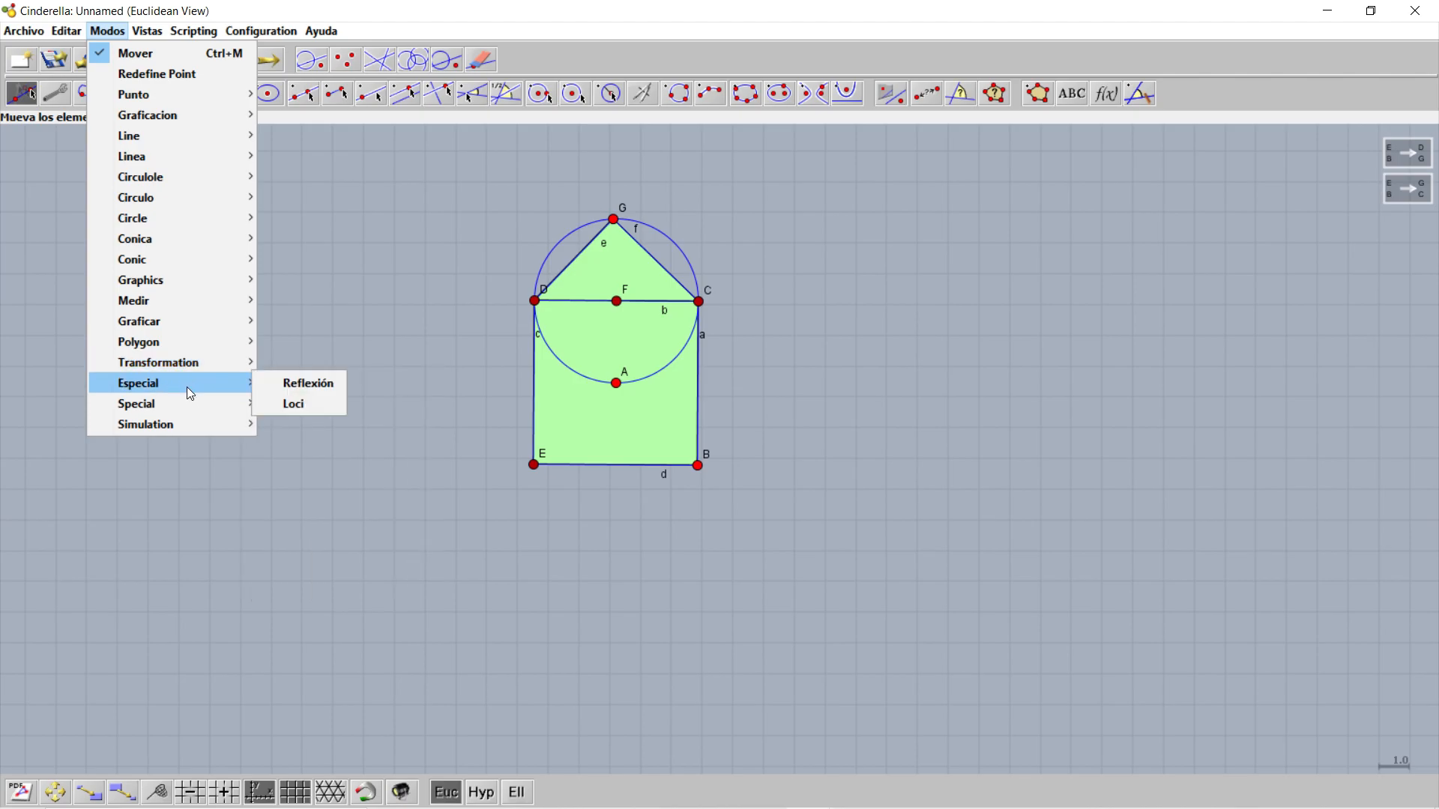
mouse_move(225, 403)
click(345, 485)
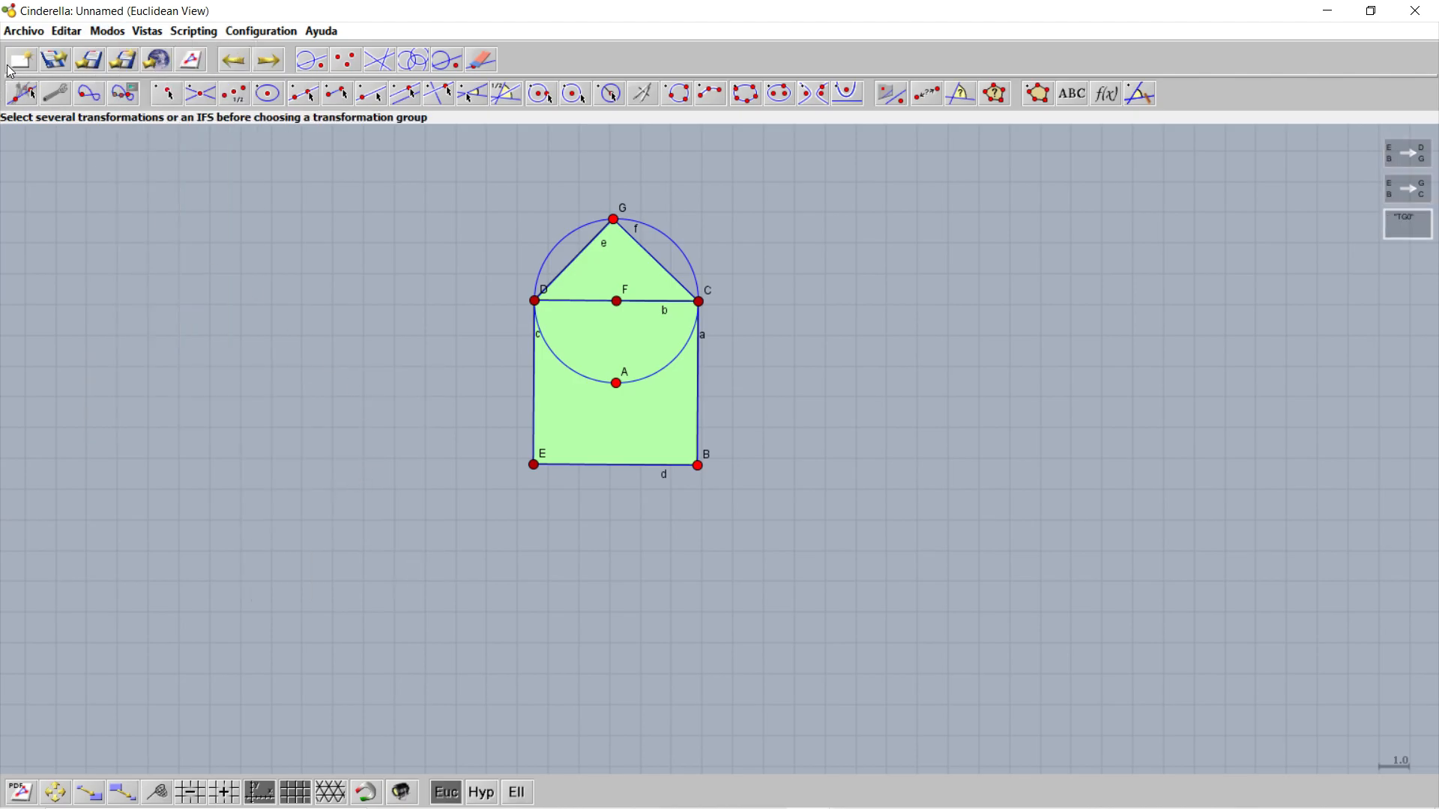
click(22, 93)
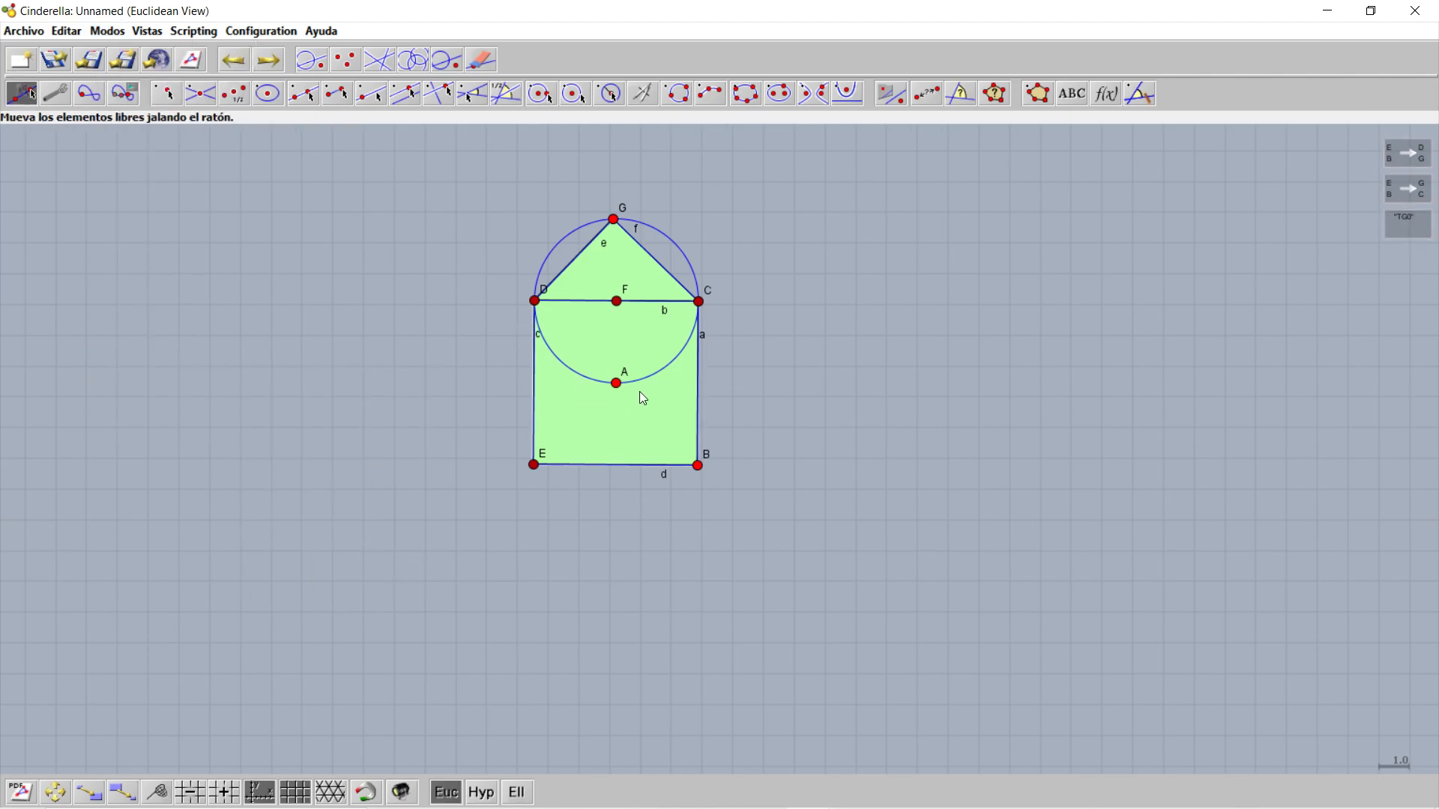
Apply the combined transformation group to the filled square and bring the whole Pythagoras-tree fractal into view.
click(1418, 224)
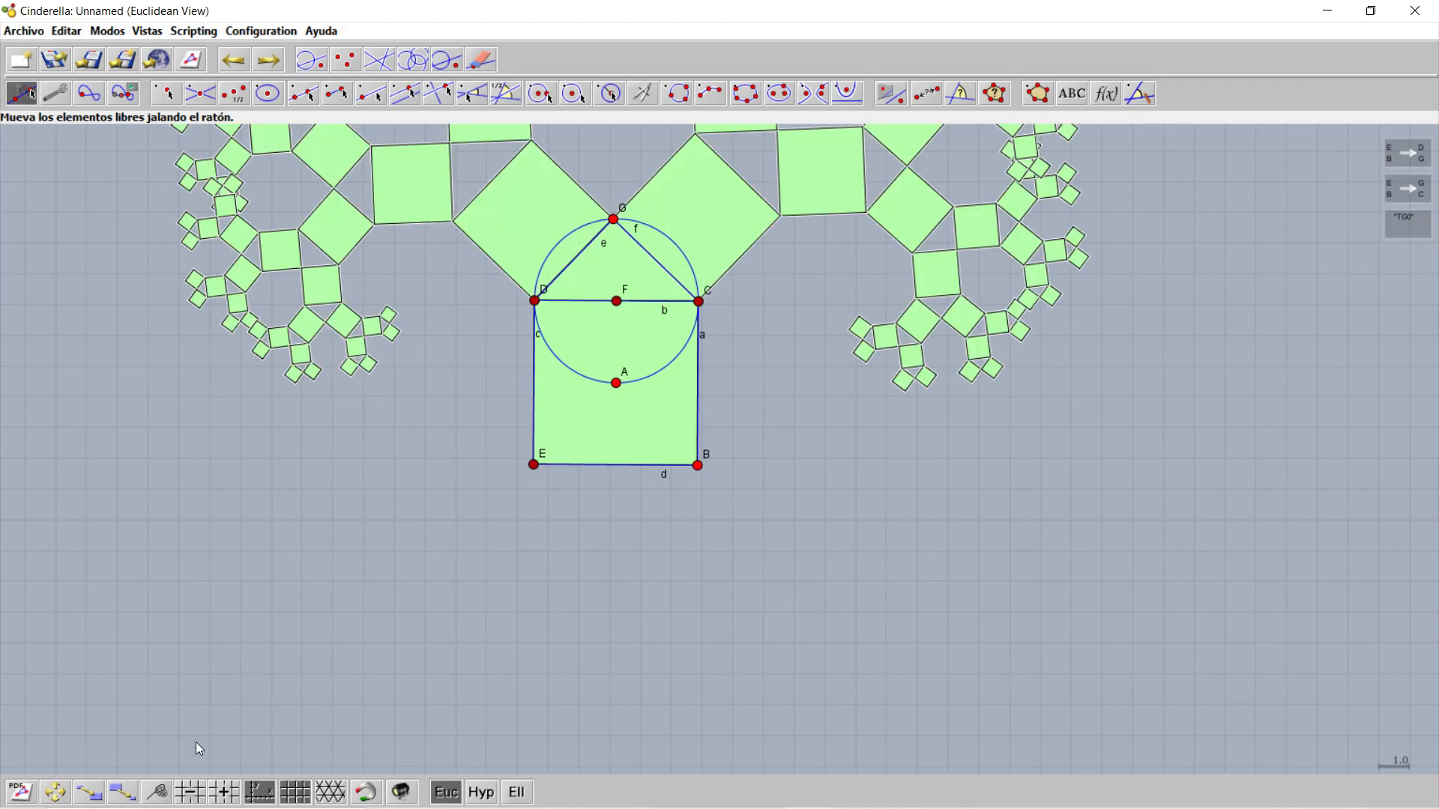
click(55, 792)
drag(495, 389, 487, 648)
scroll(462, 582, up, 2)
scroll(463, 582, down, 5)
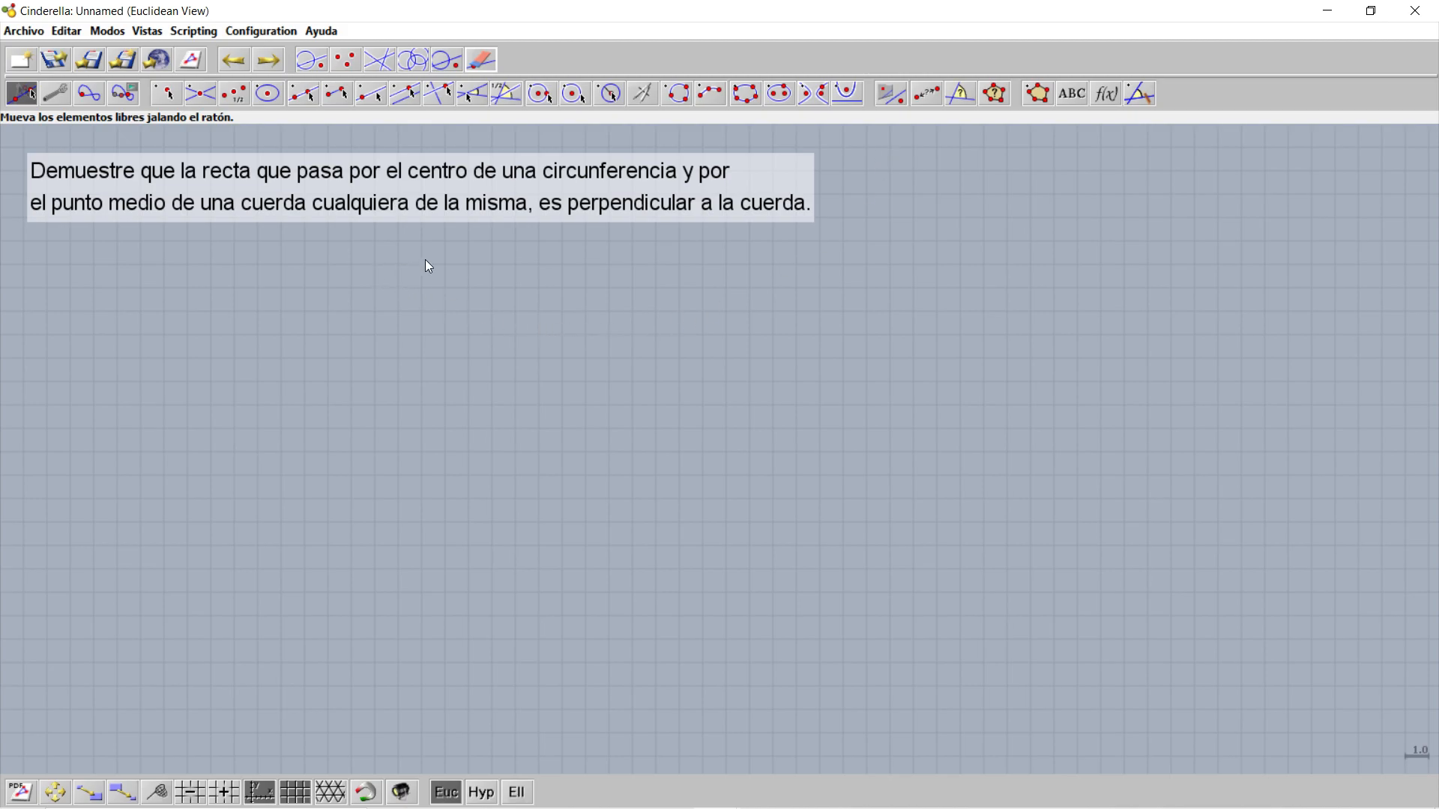
Draw a circle around a centre point A below the problem statement and add a chord BC on it.
click(574, 98)
drag(359, 465, 506, 378)
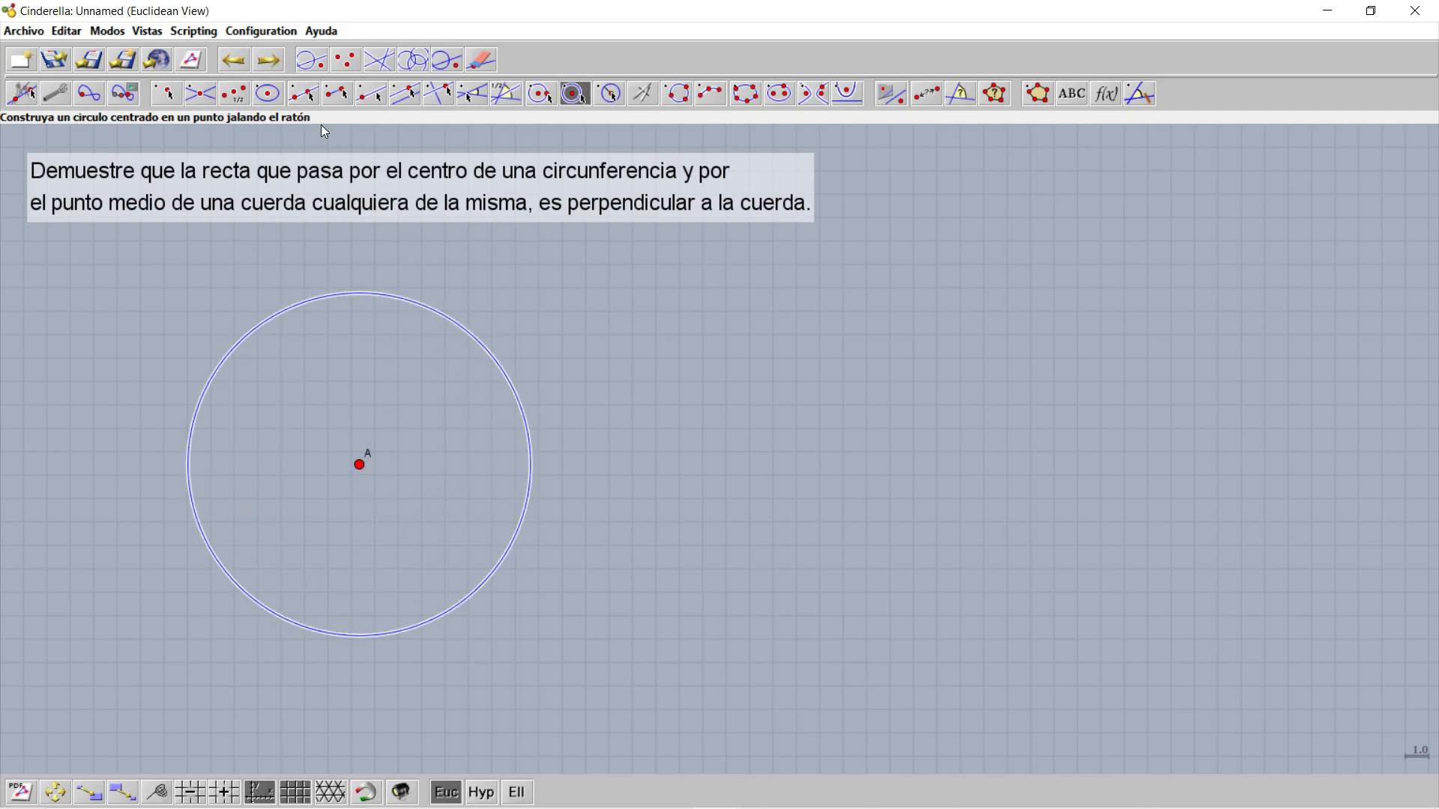
click(336, 93)
drag(325, 296, 530, 452)
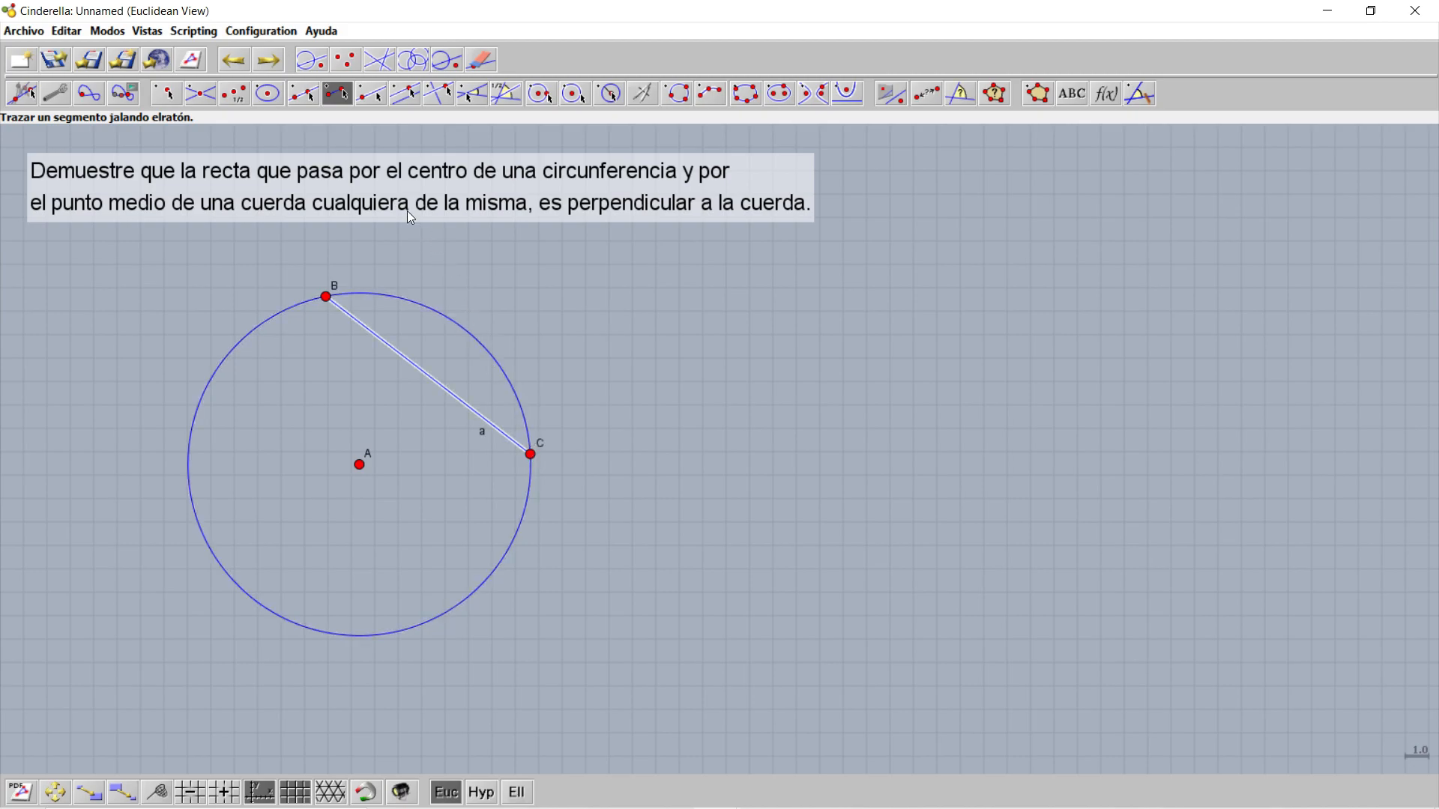
Construct the midpoint D of chord BC and draw the line through centre A and D.
click(235, 93)
drag(326, 296, 530, 453)
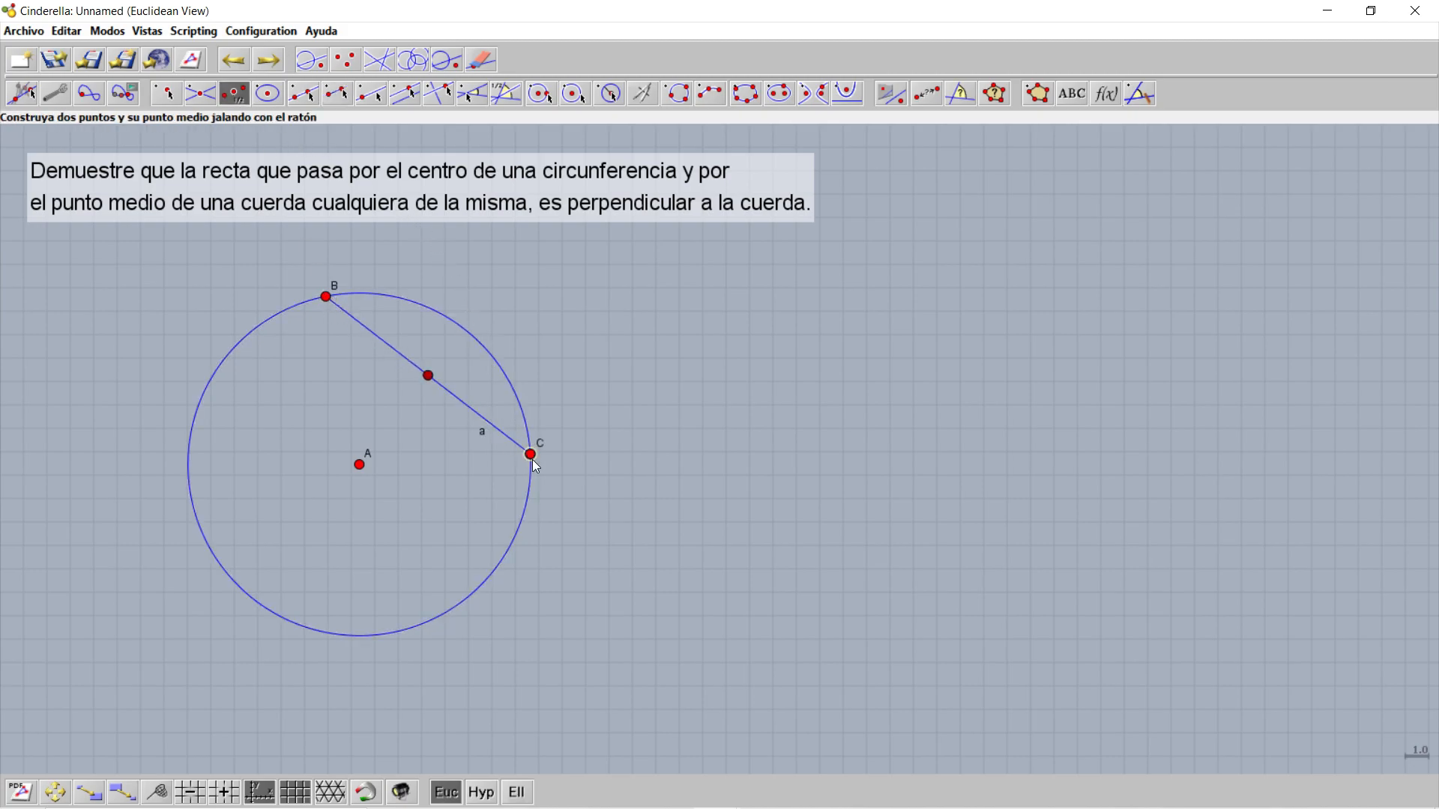
click(302, 93)
drag(360, 464, 430, 377)
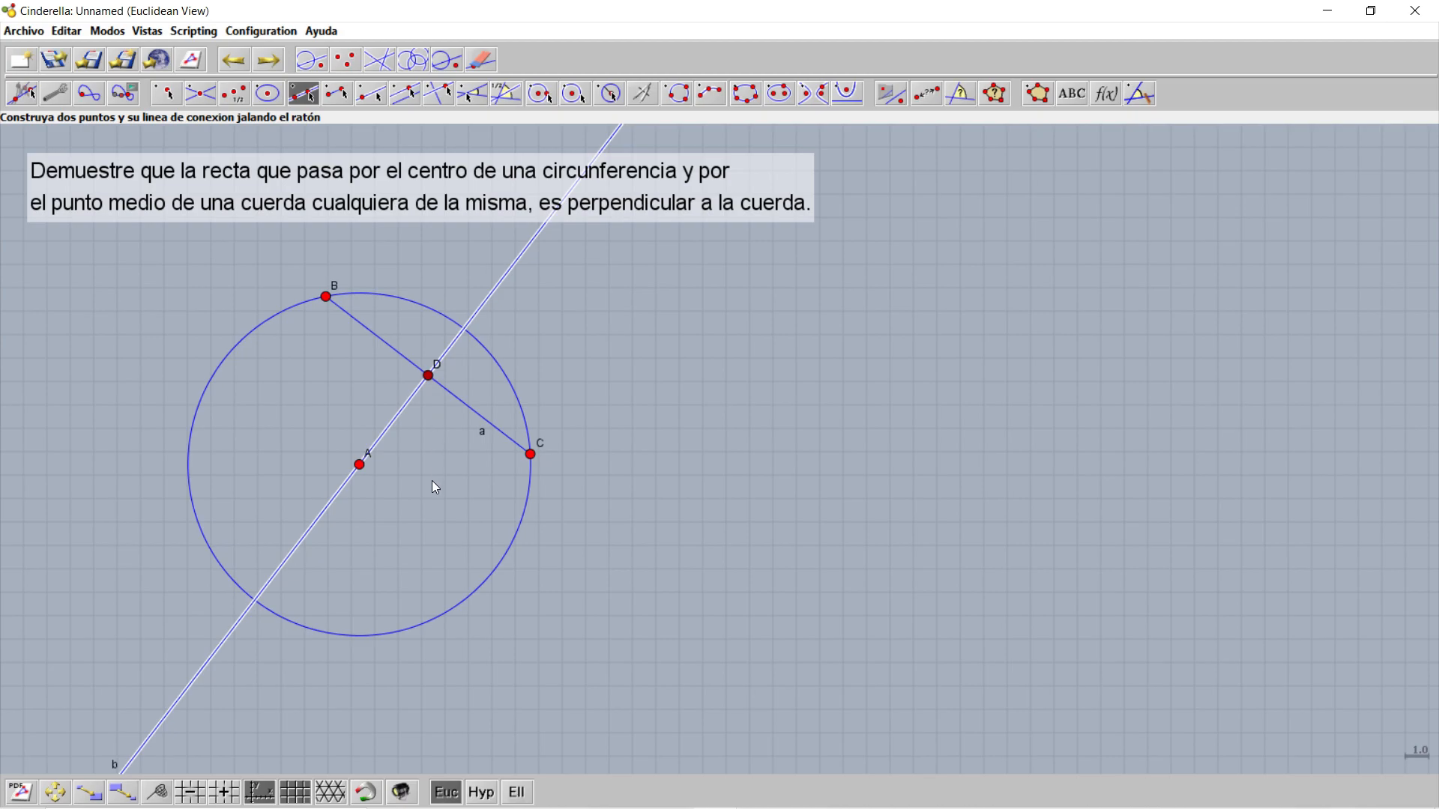
Draw the radius segments AB and AC from the circle's centre.
click(338, 95)
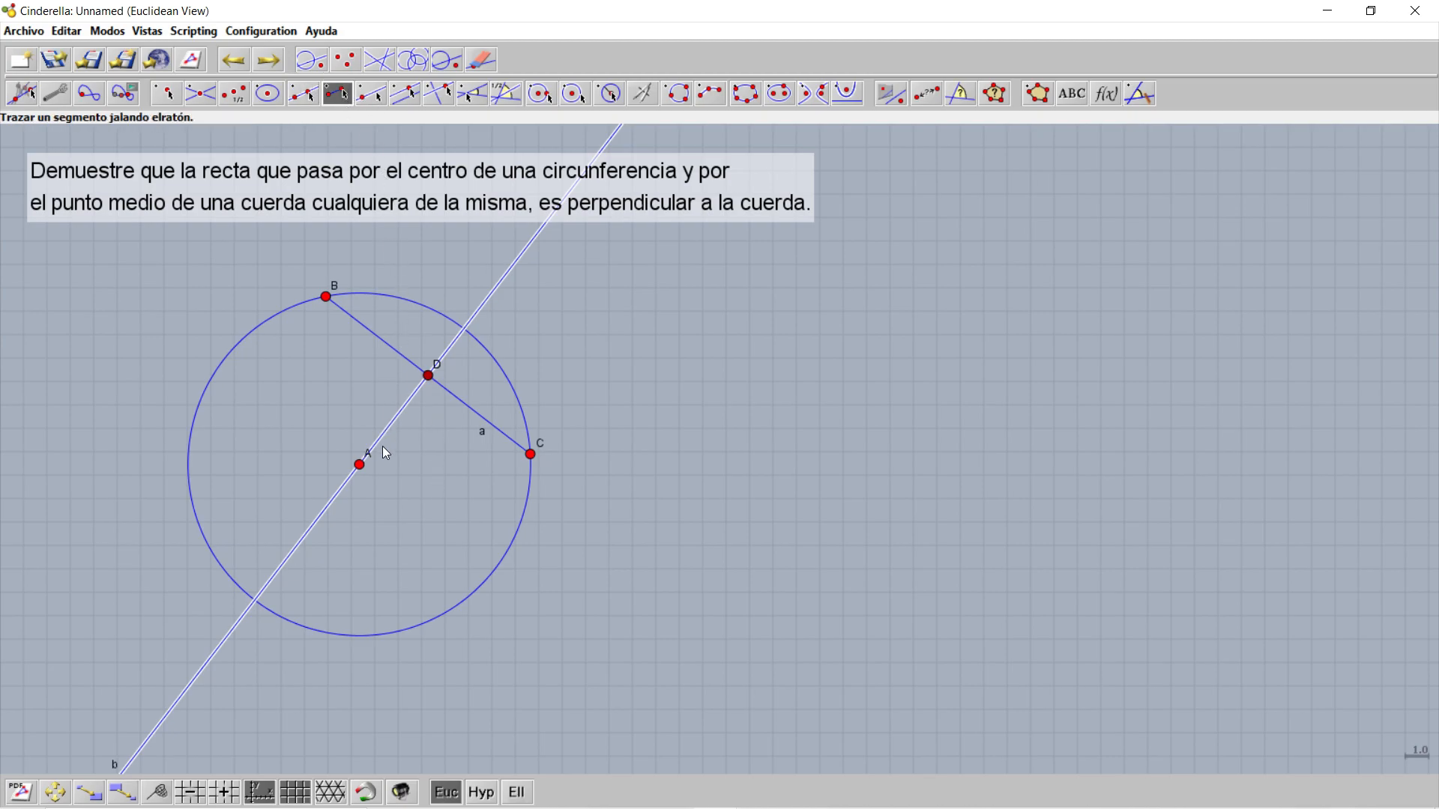
drag(360, 465, 324, 303)
drag(360, 465, 530, 456)
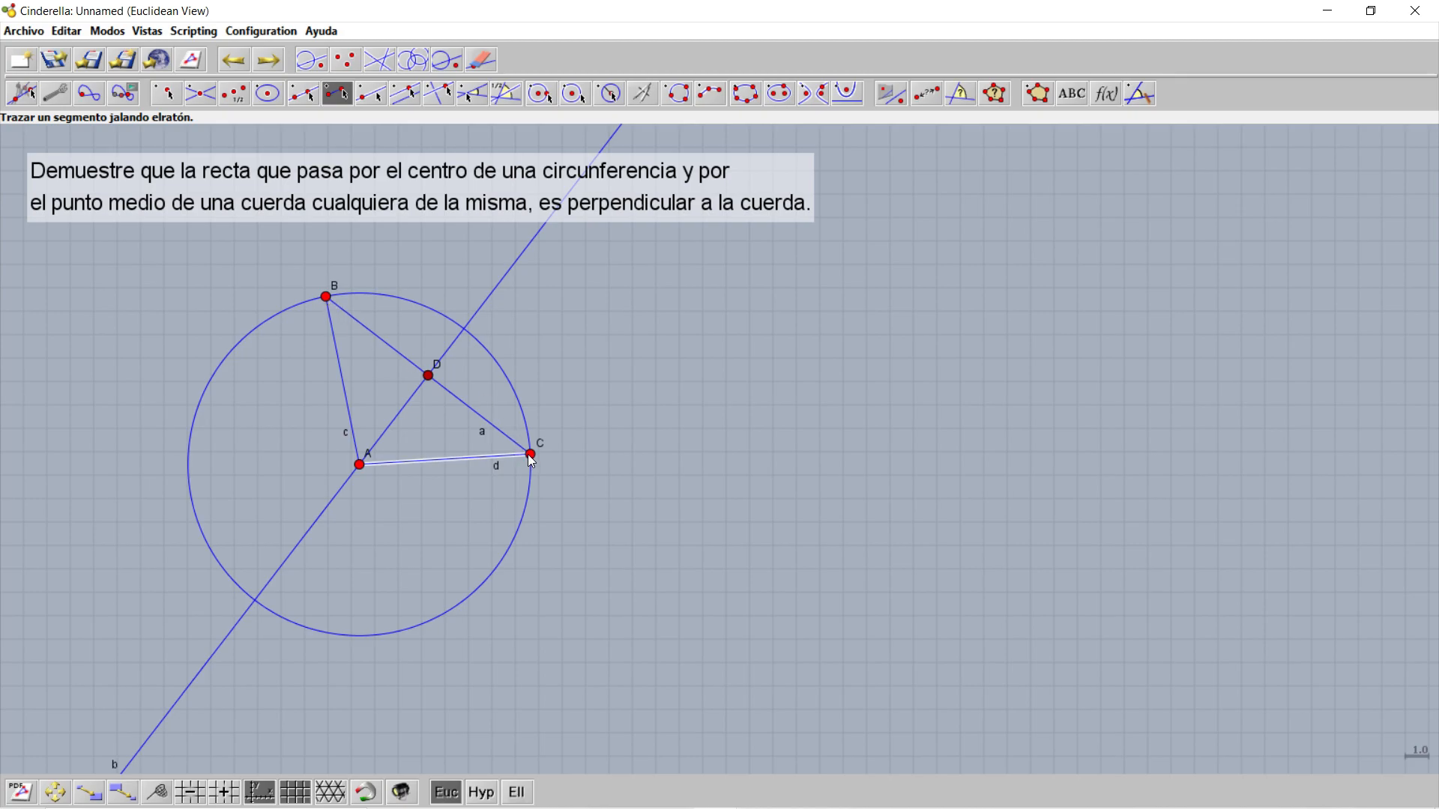
Insert an angle mark at D between centre A and chord endpoint C.
click(1137, 98)
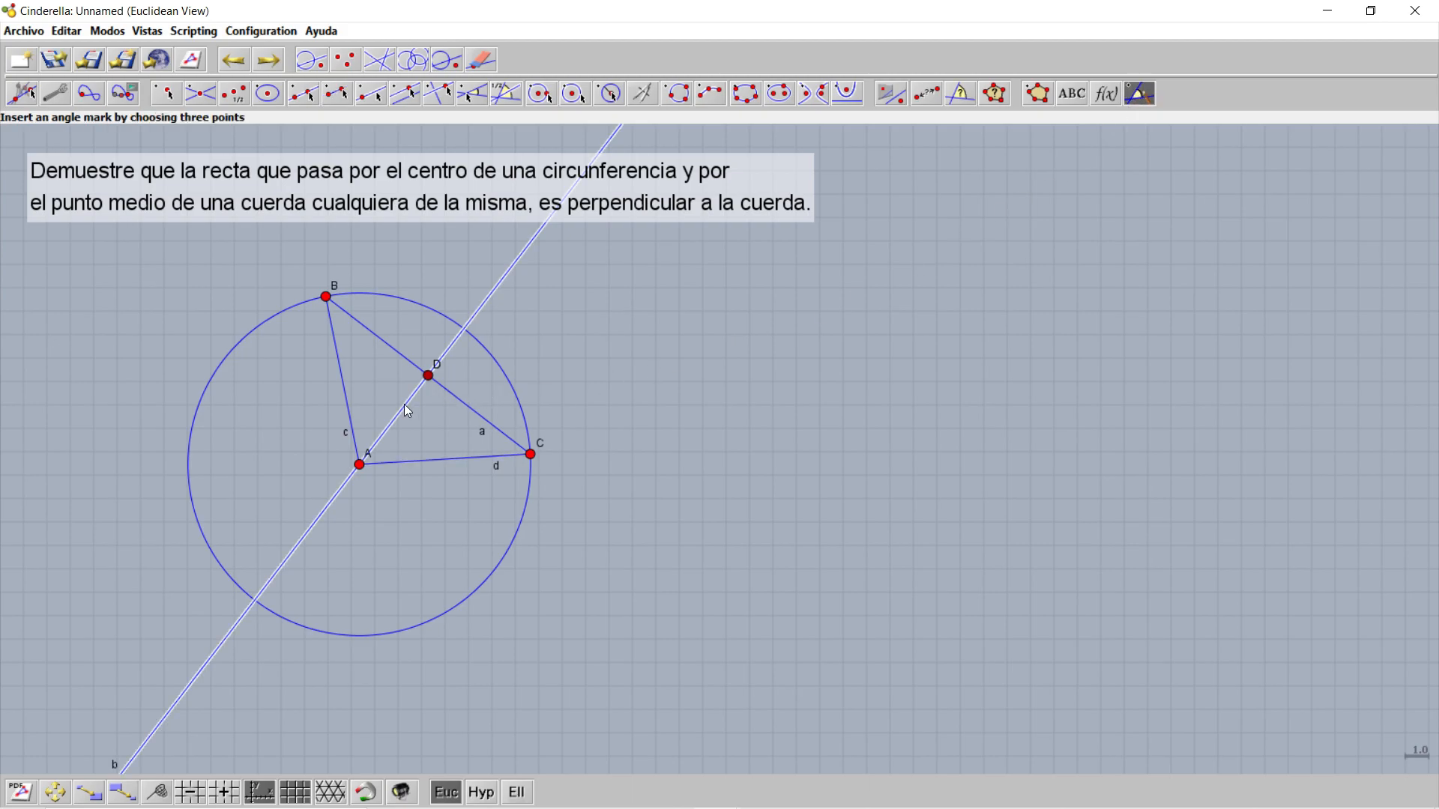
click(362, 466)
click(429, 376)
click(530, 453)
Measure the angle between line AD and chord BC, and test it by moving points B and C along the circle.
click(961, 96)
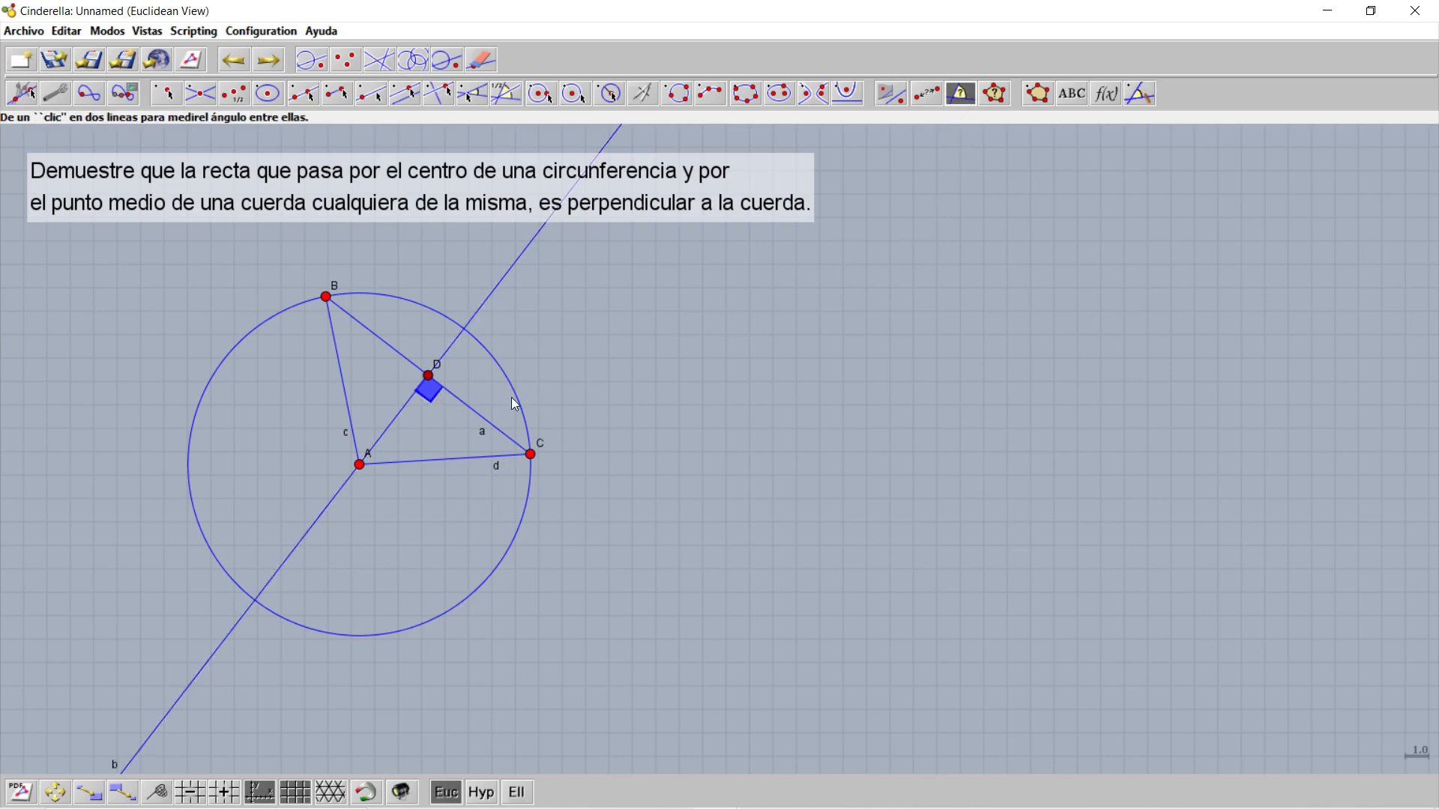
click(403, 408)
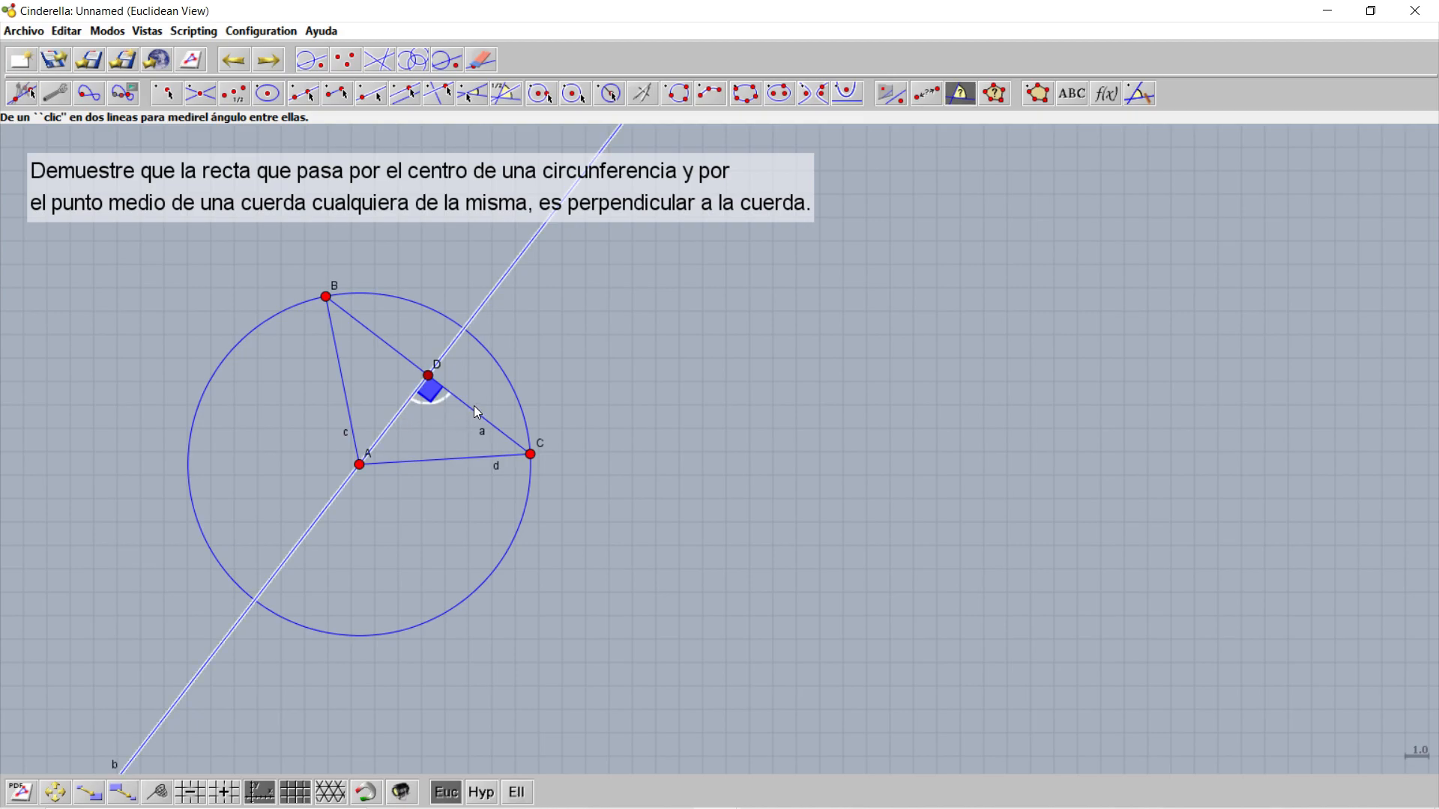
click(471, 407)
click(22, 93)
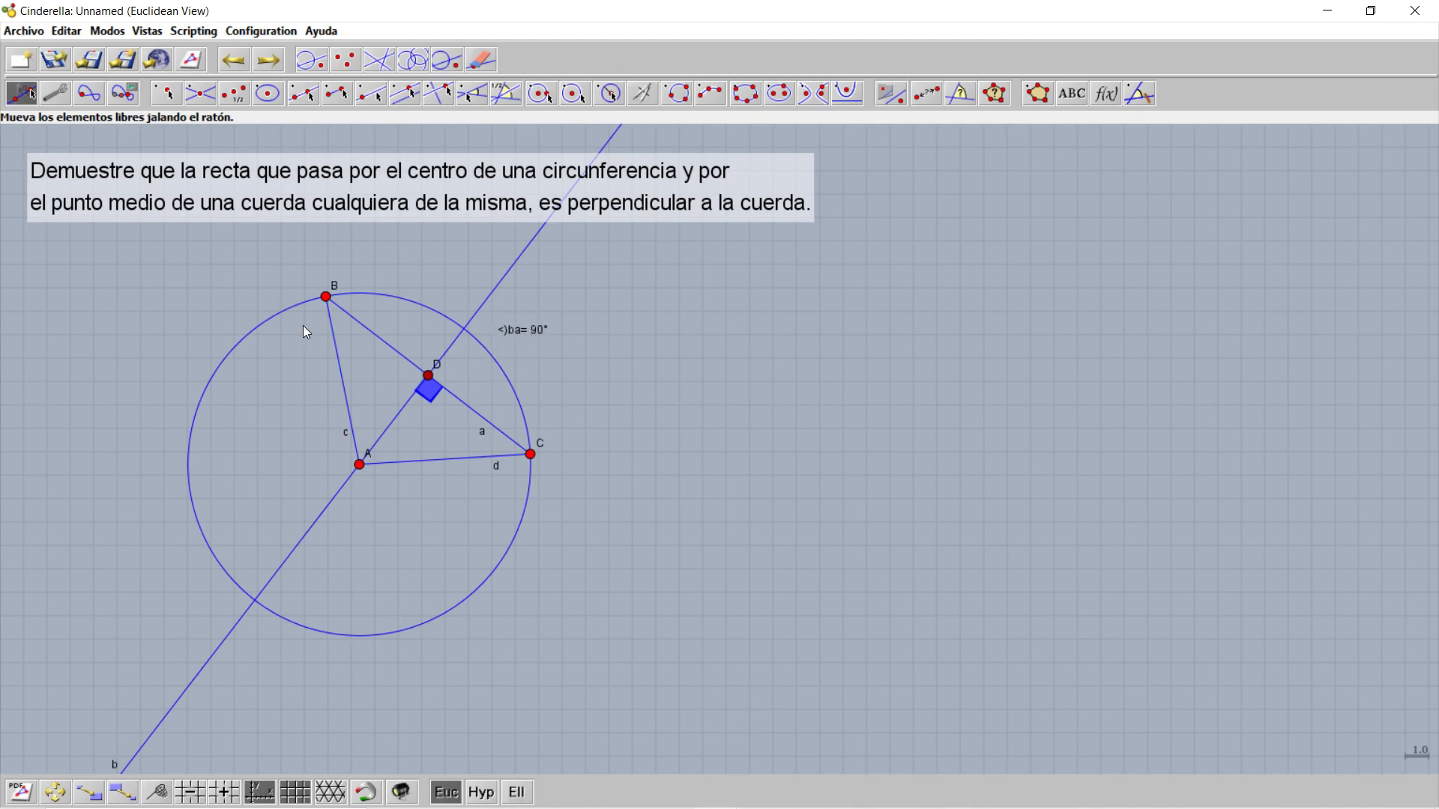
mouse_move(332, 302)
mouse_down()
mouse_move(248, 359)
mouse_move(227, 590)
mouse_move(486, 593)
mouse_move(340, 651)
mouse_move(155, 389)
mouse_move(344, 284)
mouse_move(172, 398)
mouse_move(336, 676)
mouse_move(568, 435)
mouse_move(424, 273)
mouse_move(349, 318)
mouse_up()
drag(530, 454, 582, 433)
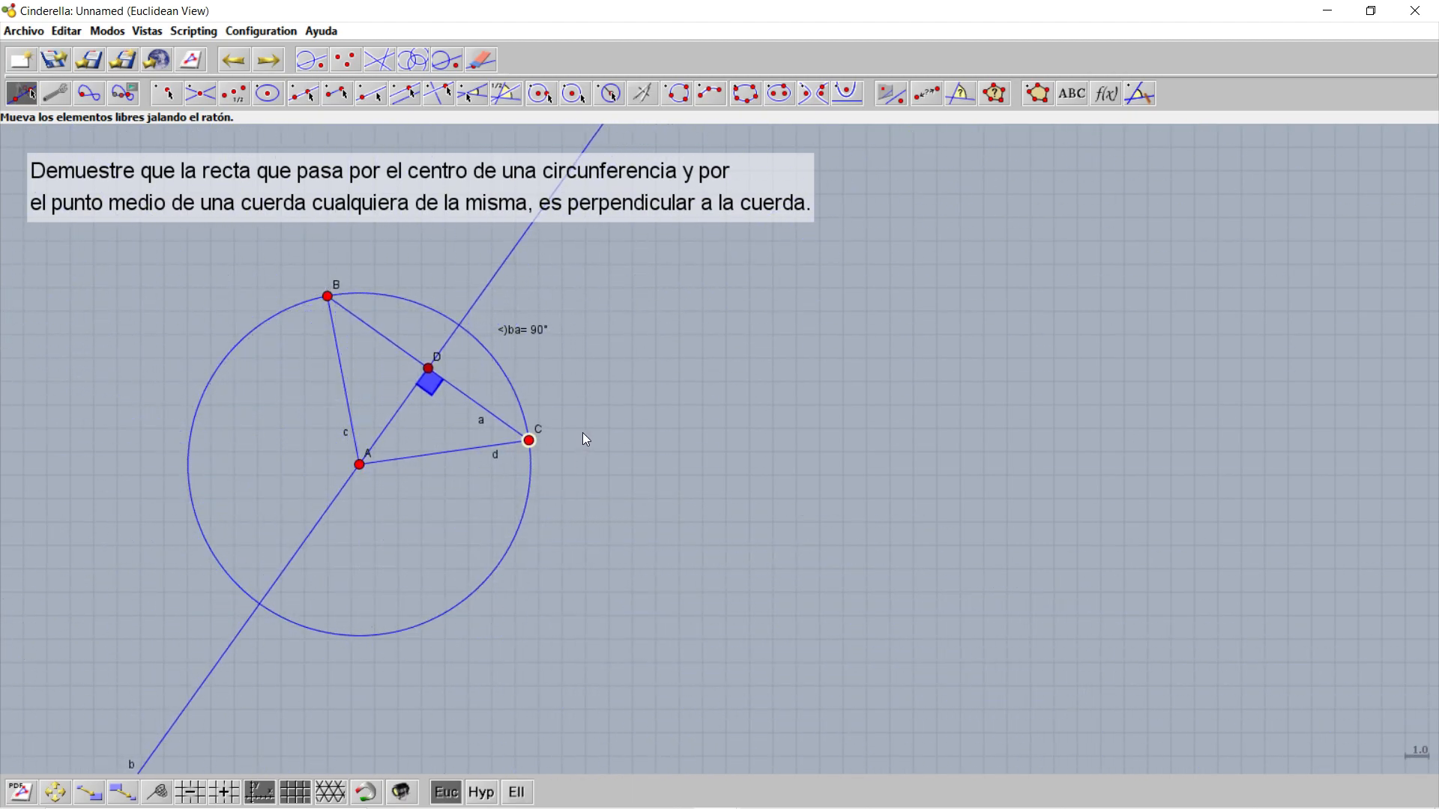
click(1080, 100)
click(841, 362)
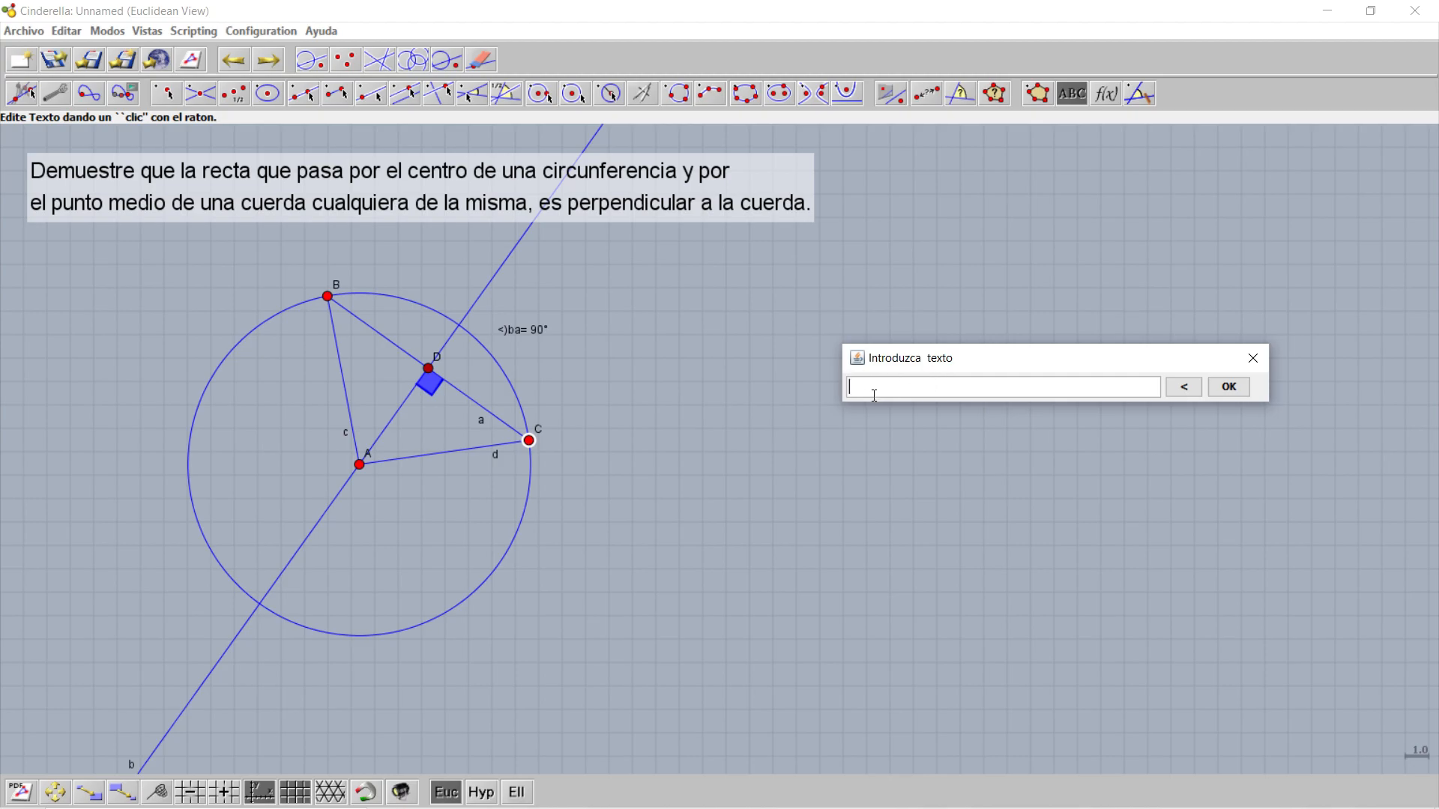
click(1255, 355)
Move the distant "Demostración" text block close to the circle construction and bring both into view.
click(58, 794)
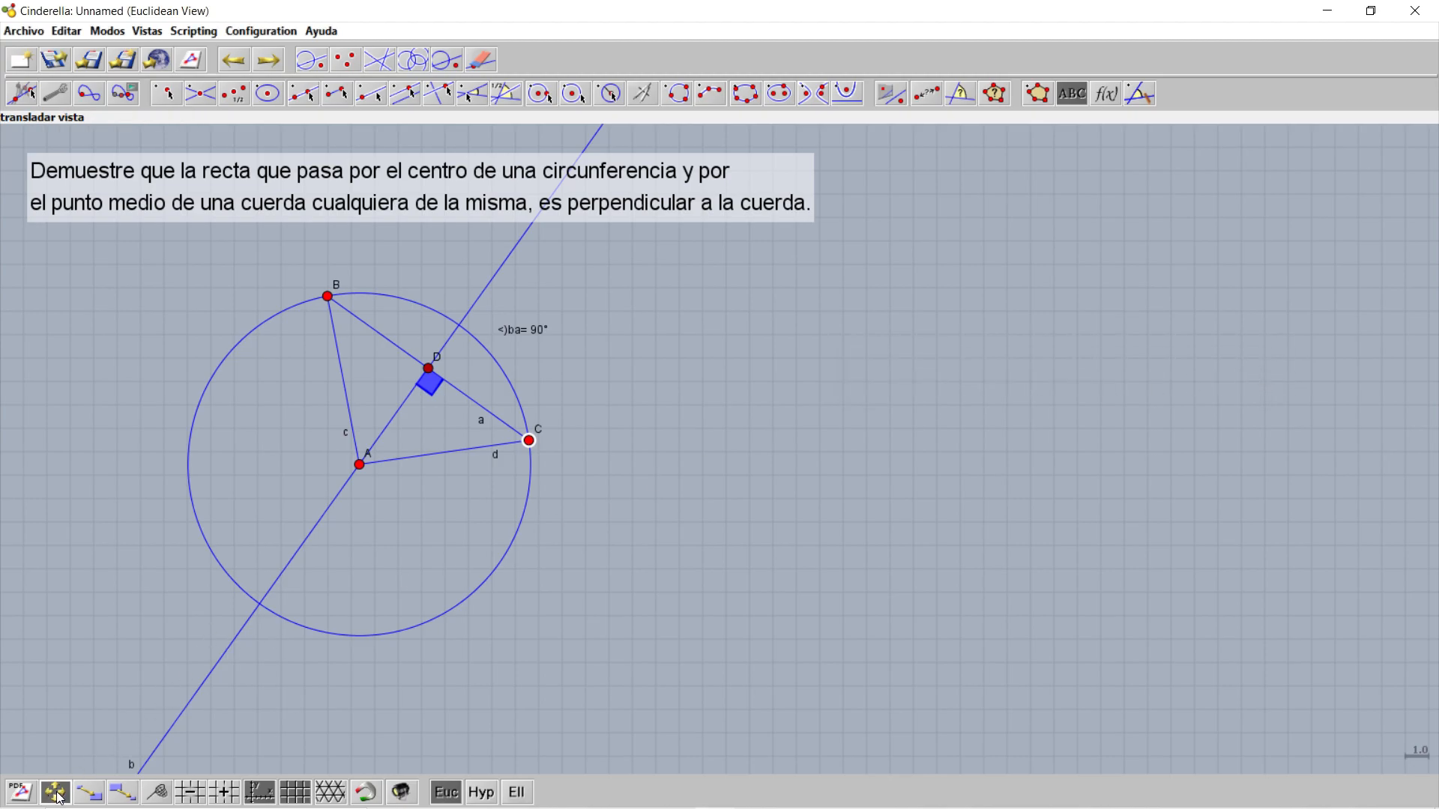
drag(1043, 644, 318, 610)
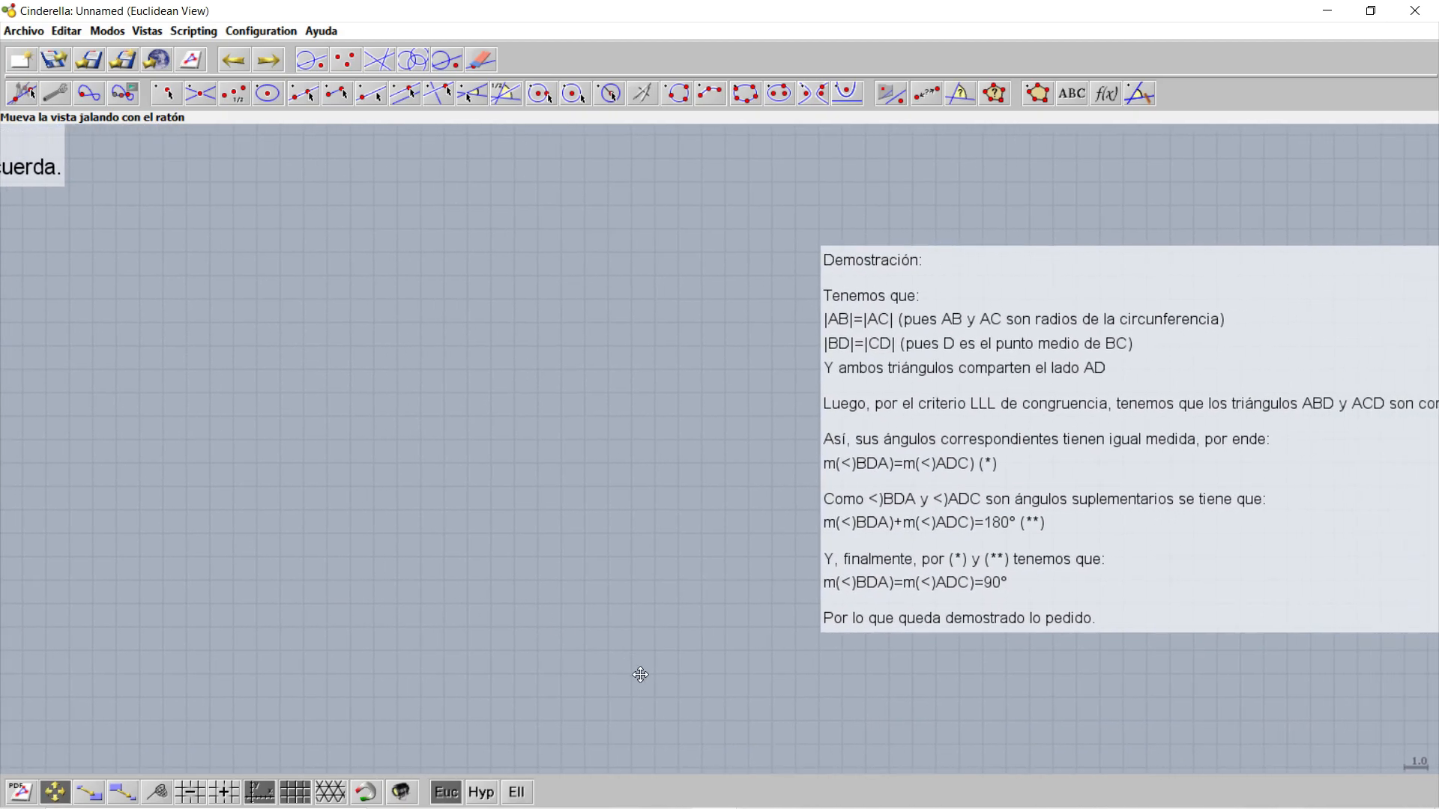
drag(640, 674, 539, 656)
drag(374, 378, 247, 349)
click(22, 93)
drag(874, 382, 312, 321)
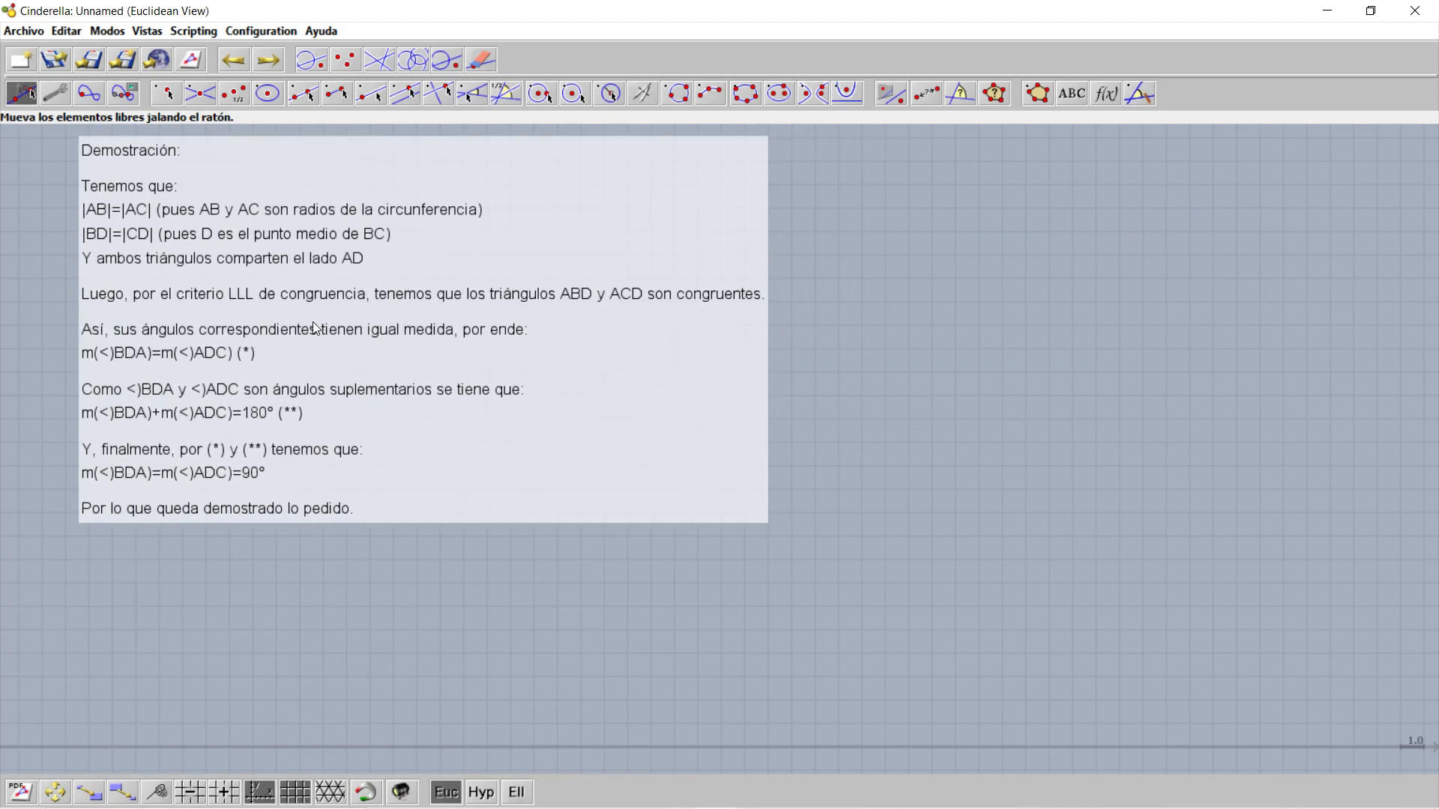
click(54, 792)
drag(185, 666, 780, 753)
click(22, 93)
drag(818, 361, 483, 402)
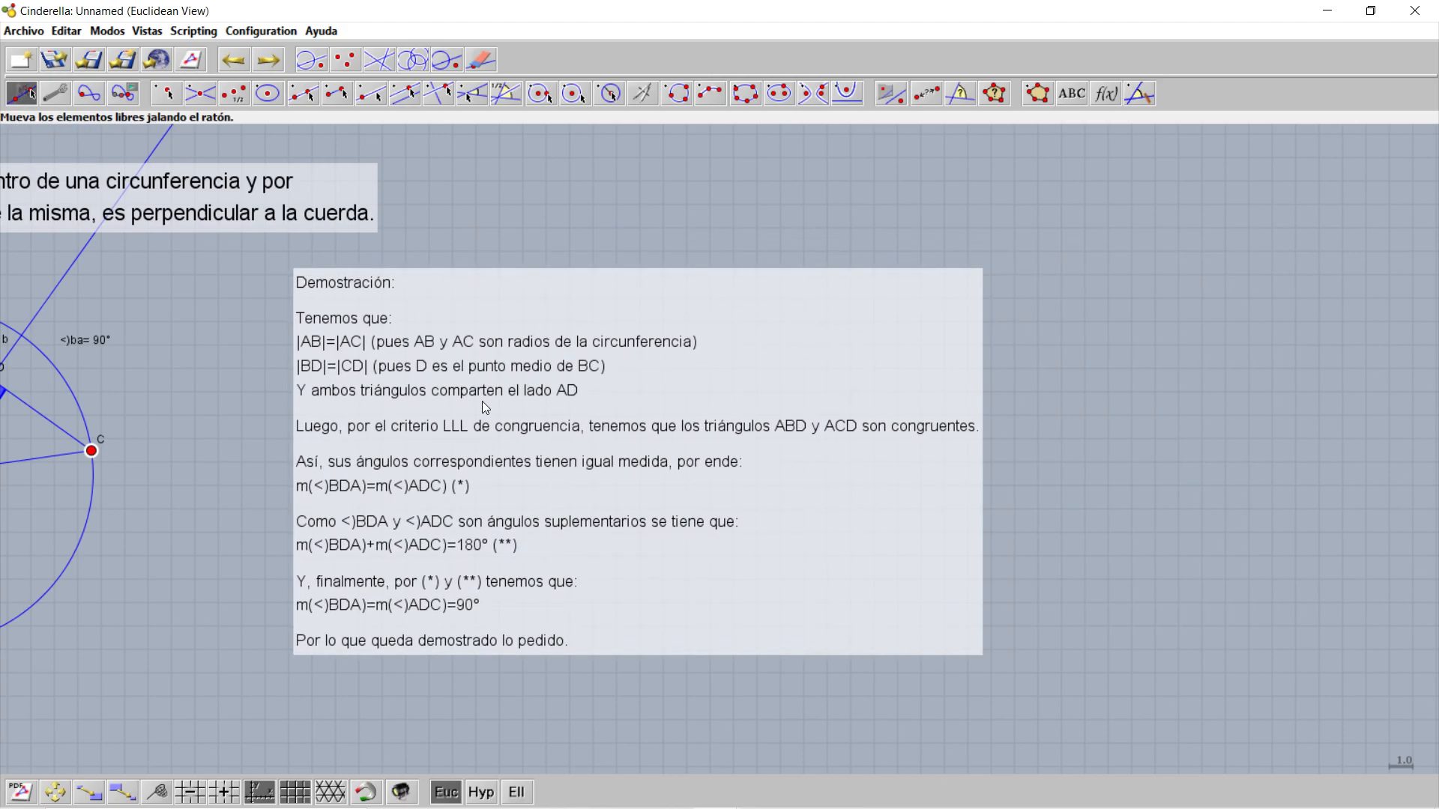
click(55, 792)
drag(170, 672, 597, 650)
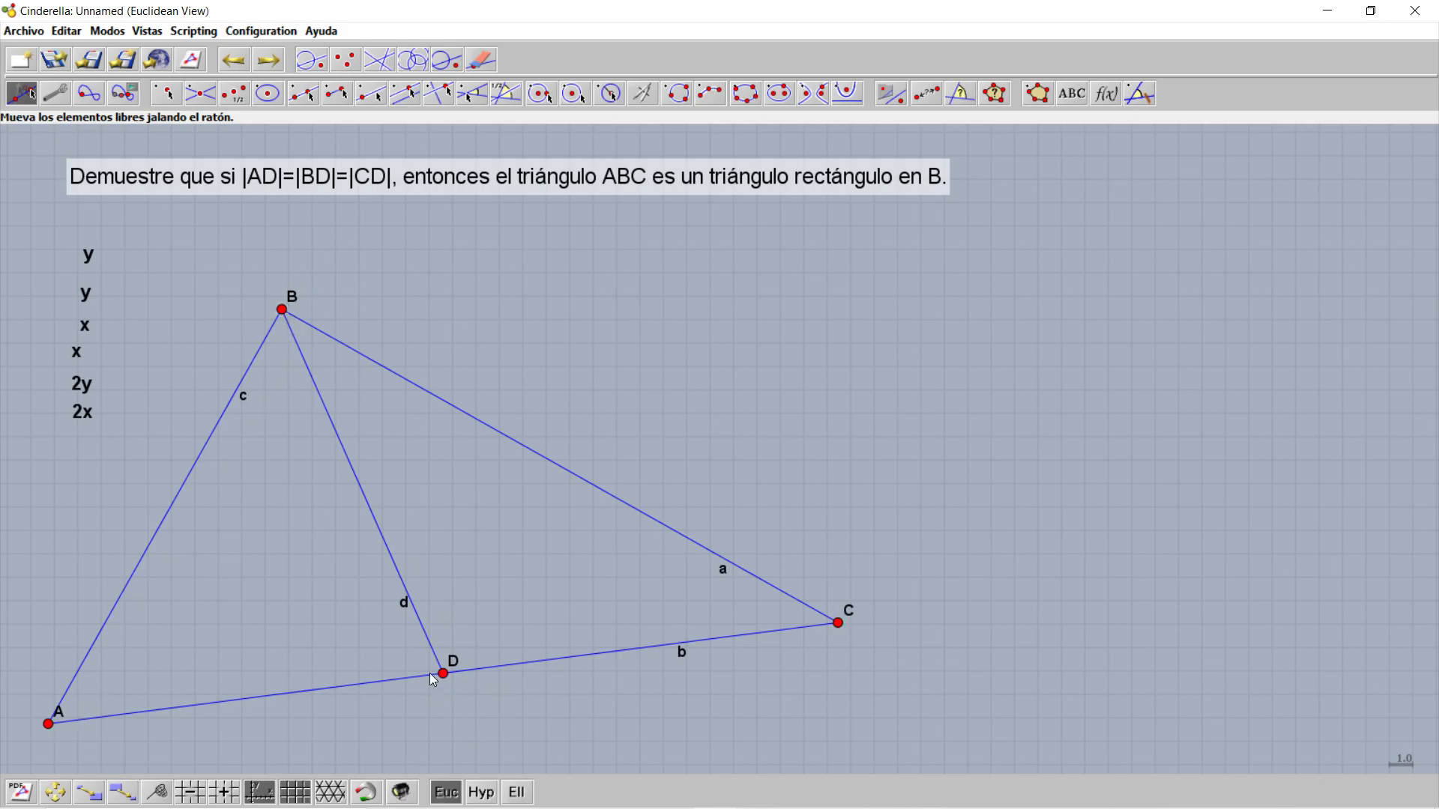
Mark the angle DAB at vertex A and format the mark in red at the maximum angle mark size.
click(1140, 93)
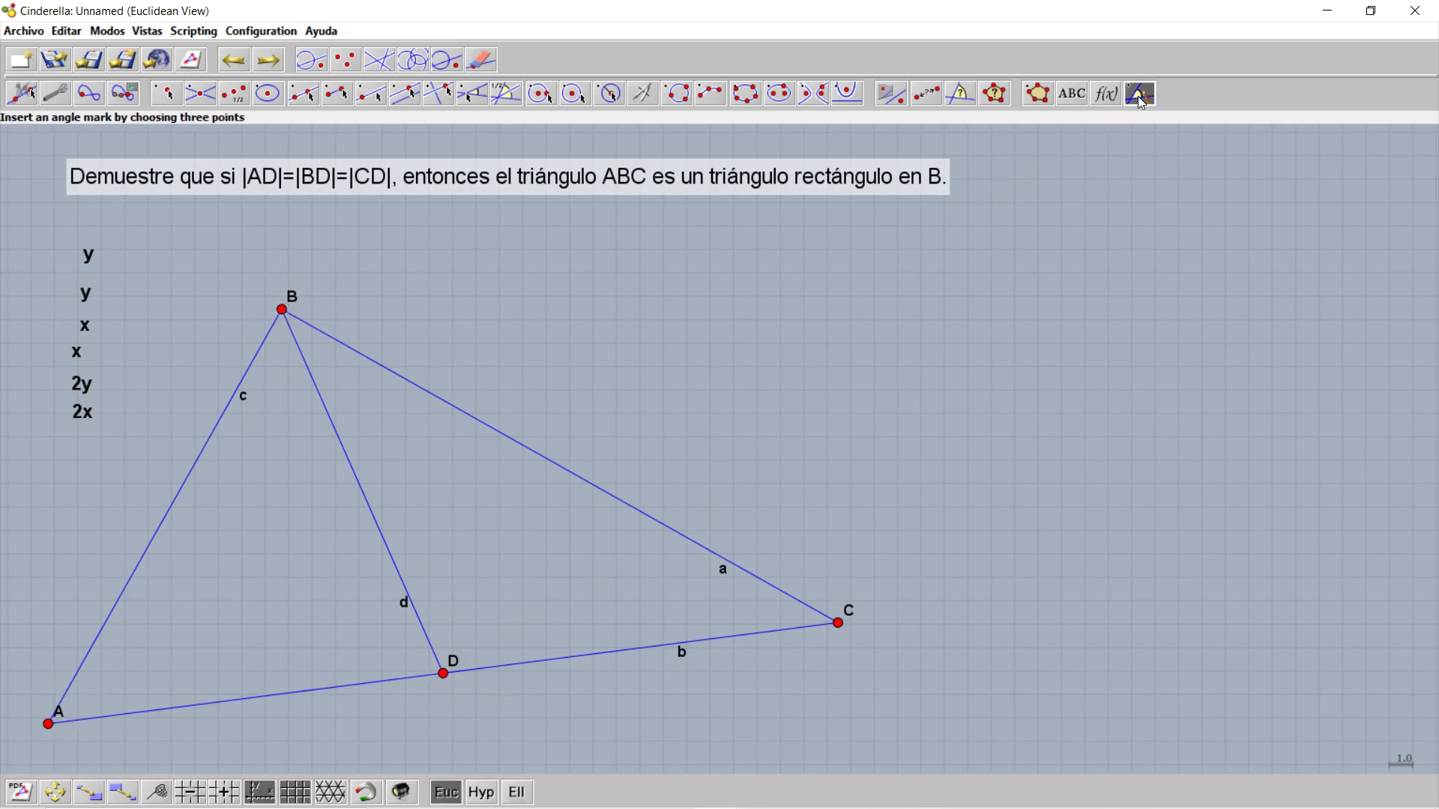
click(447, 674)
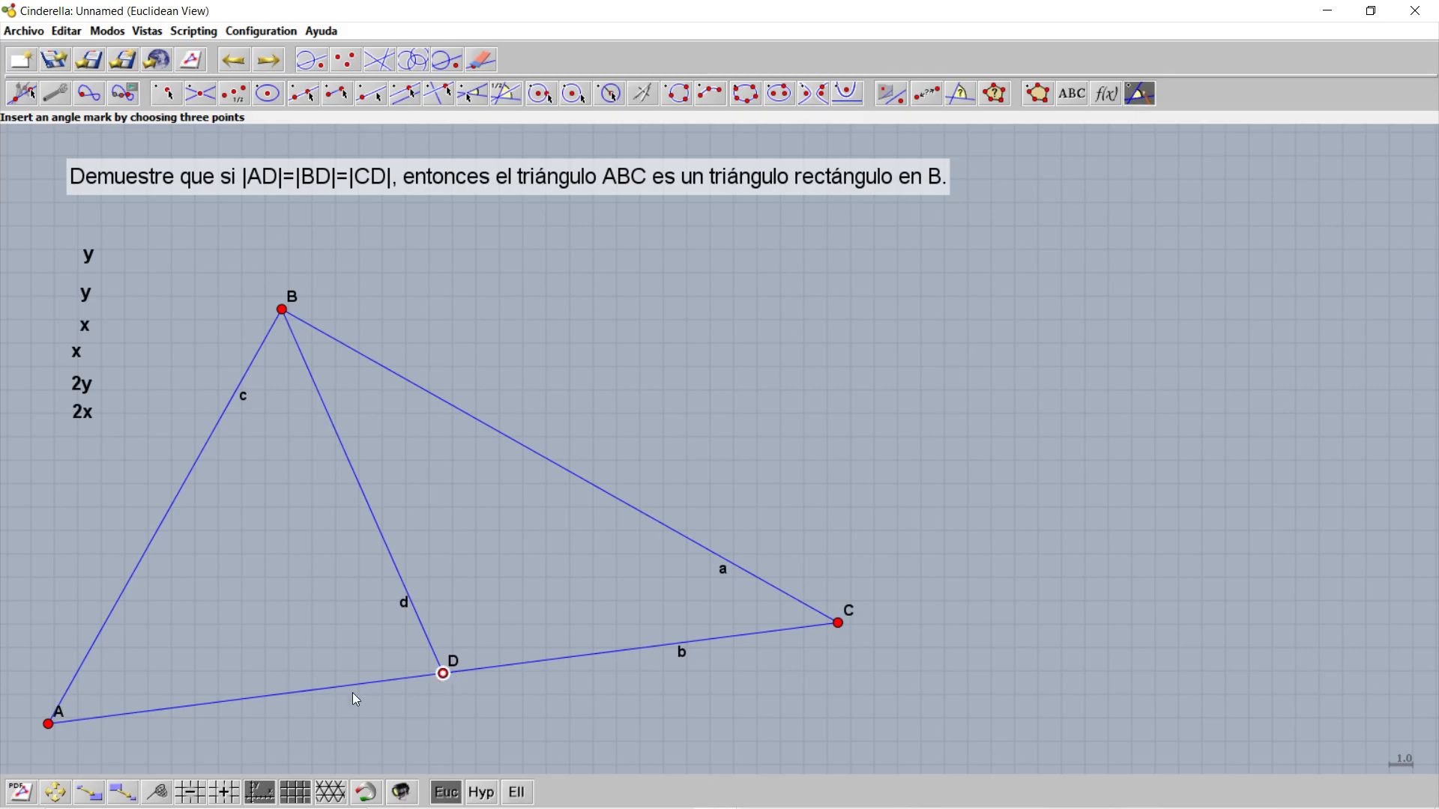
click(47, 724)
click(281, 310)
right_click(66, 715)
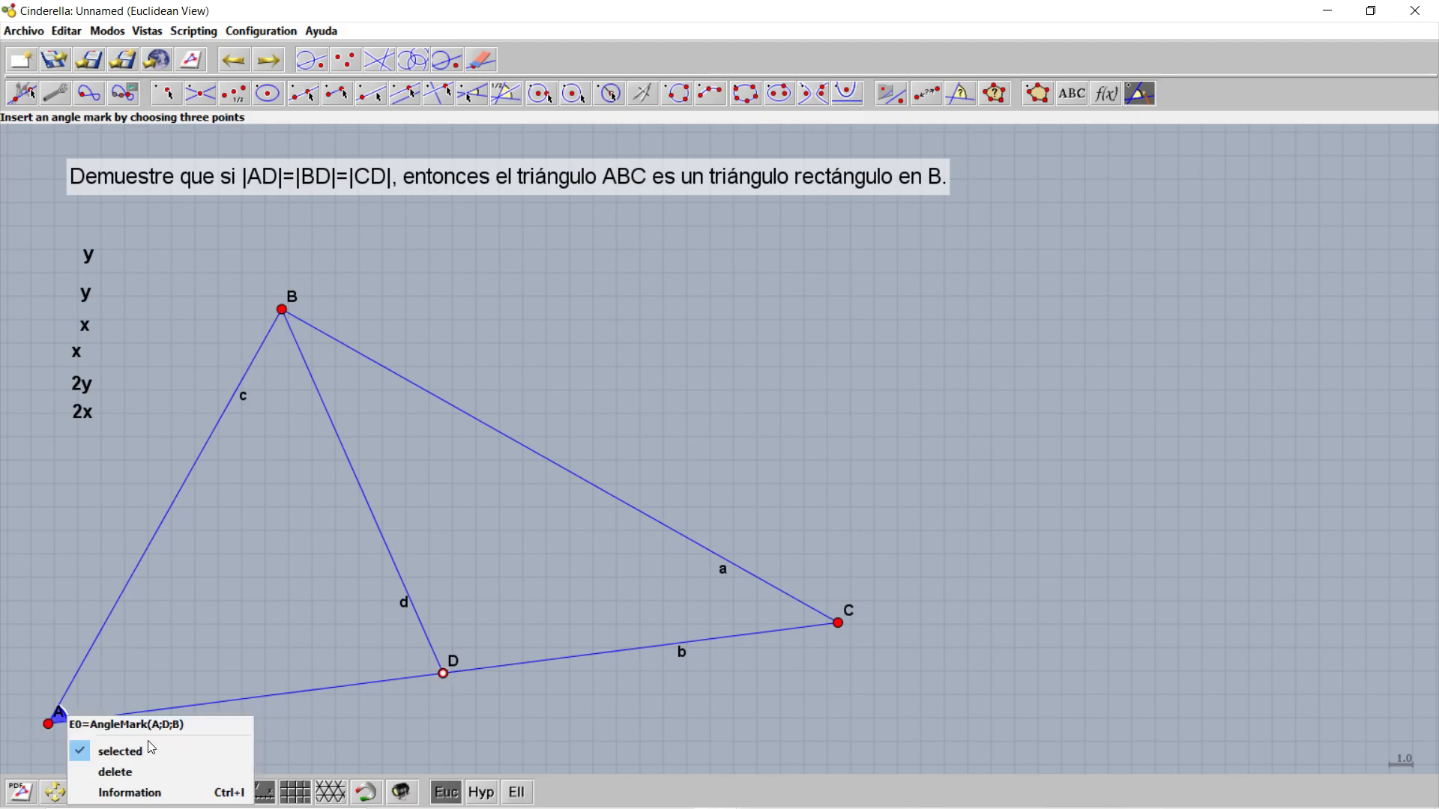
click(161, 788)
drag(137, 154, 207, 154)
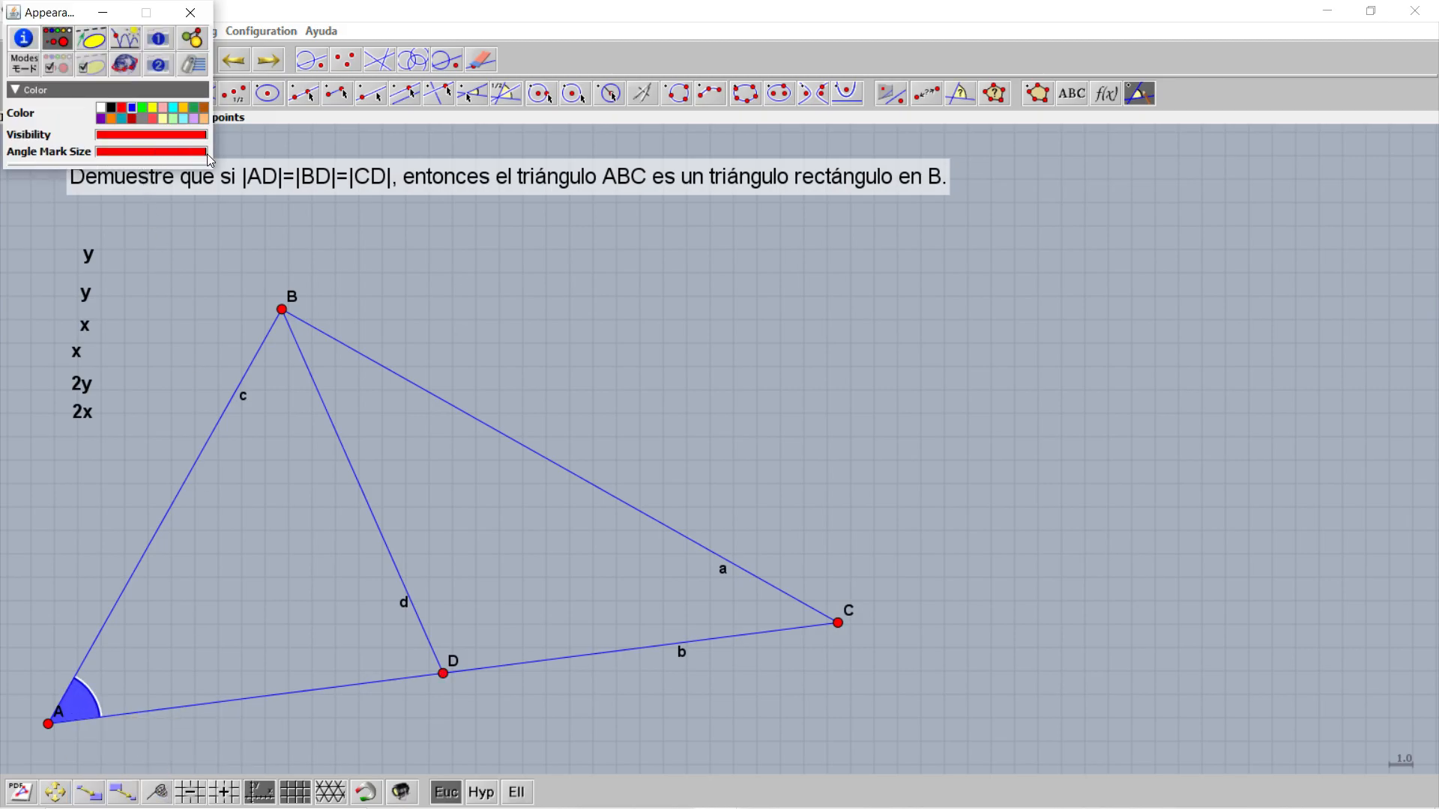
click(123, 107)
click(191, 14)
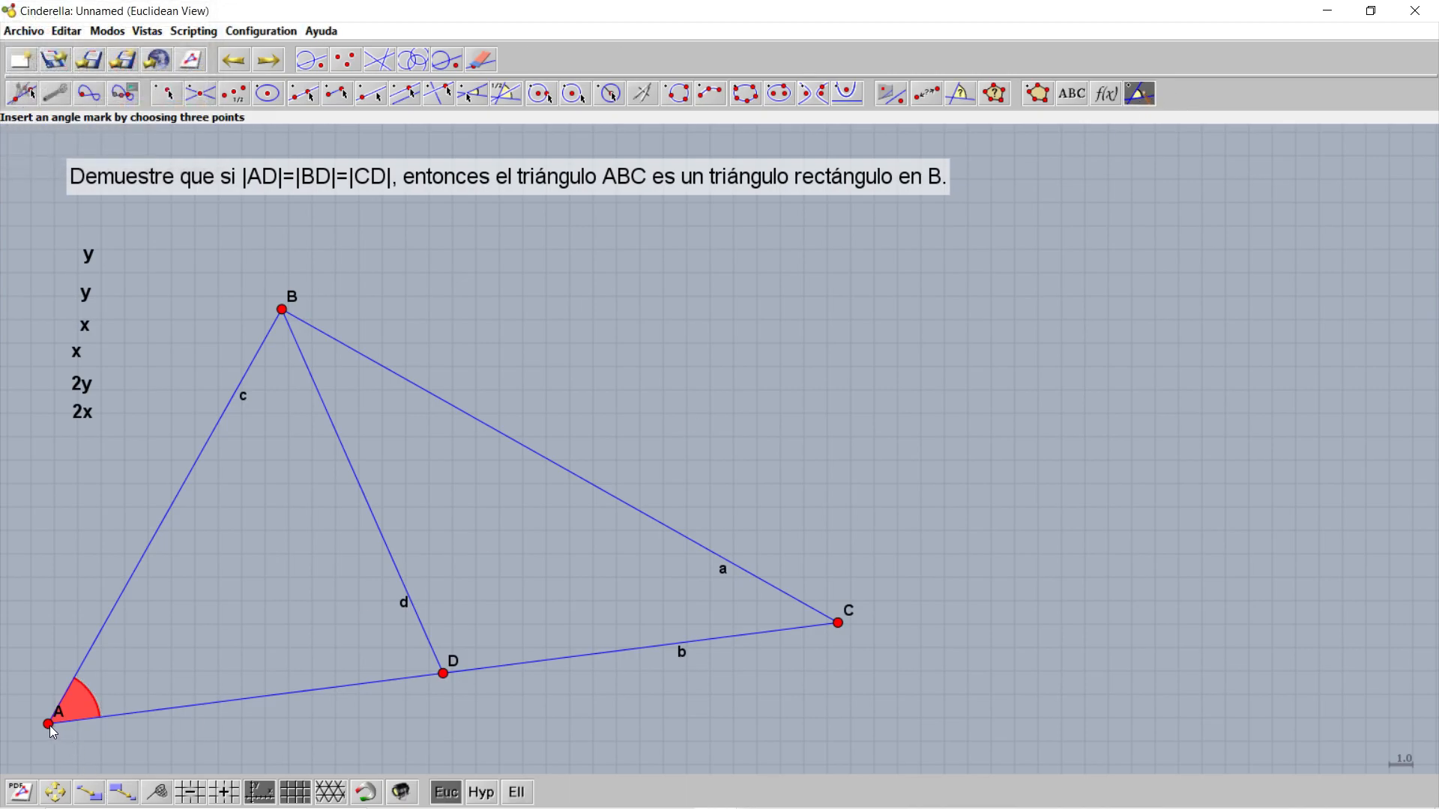
Mark the angle ABD at vertex B in red at maximum size, and place the y labels beside the red angle marks.
click(443, 672)
right_click(283, 332)
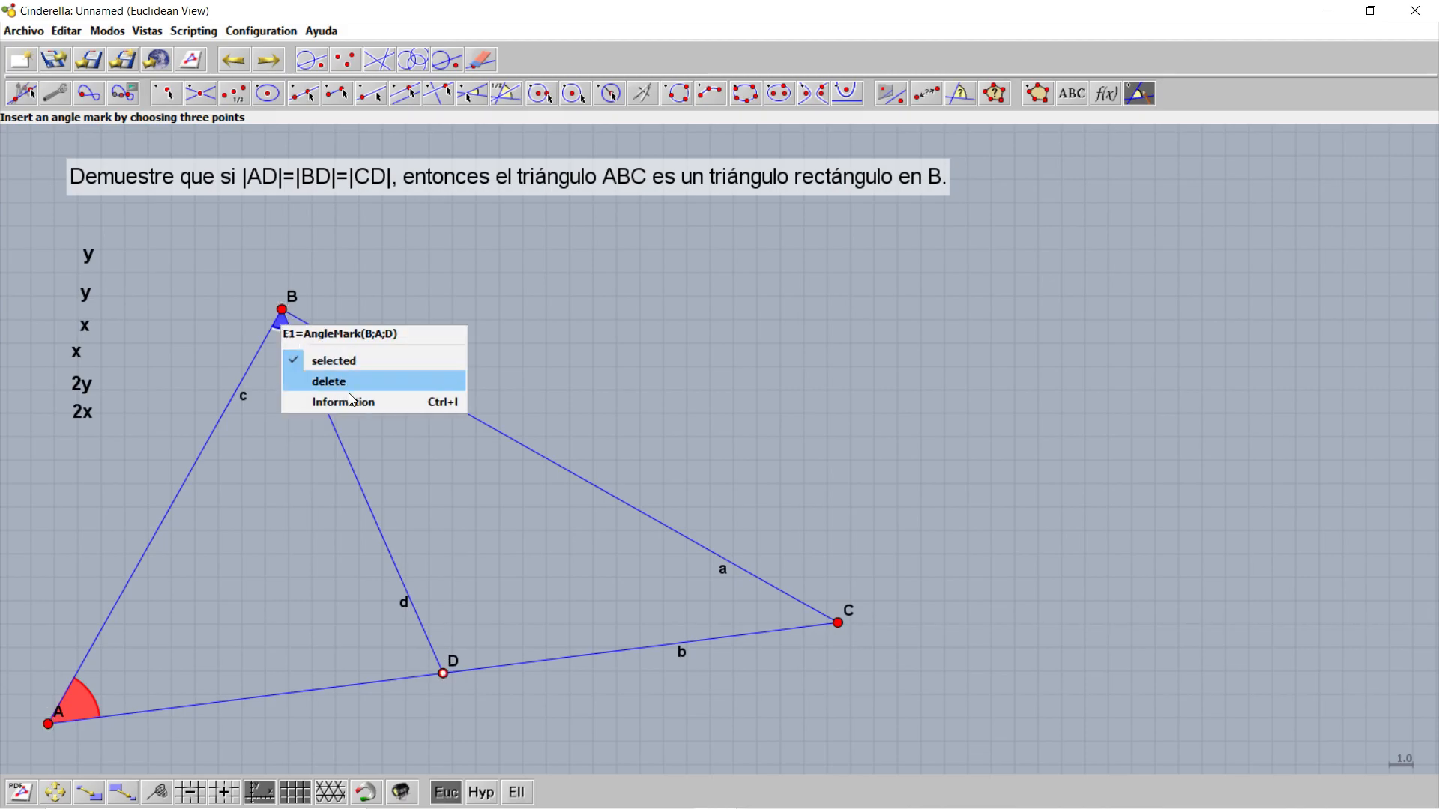
click(354, 406)
drag(136, 155, 214, 155)
click(119, 107)
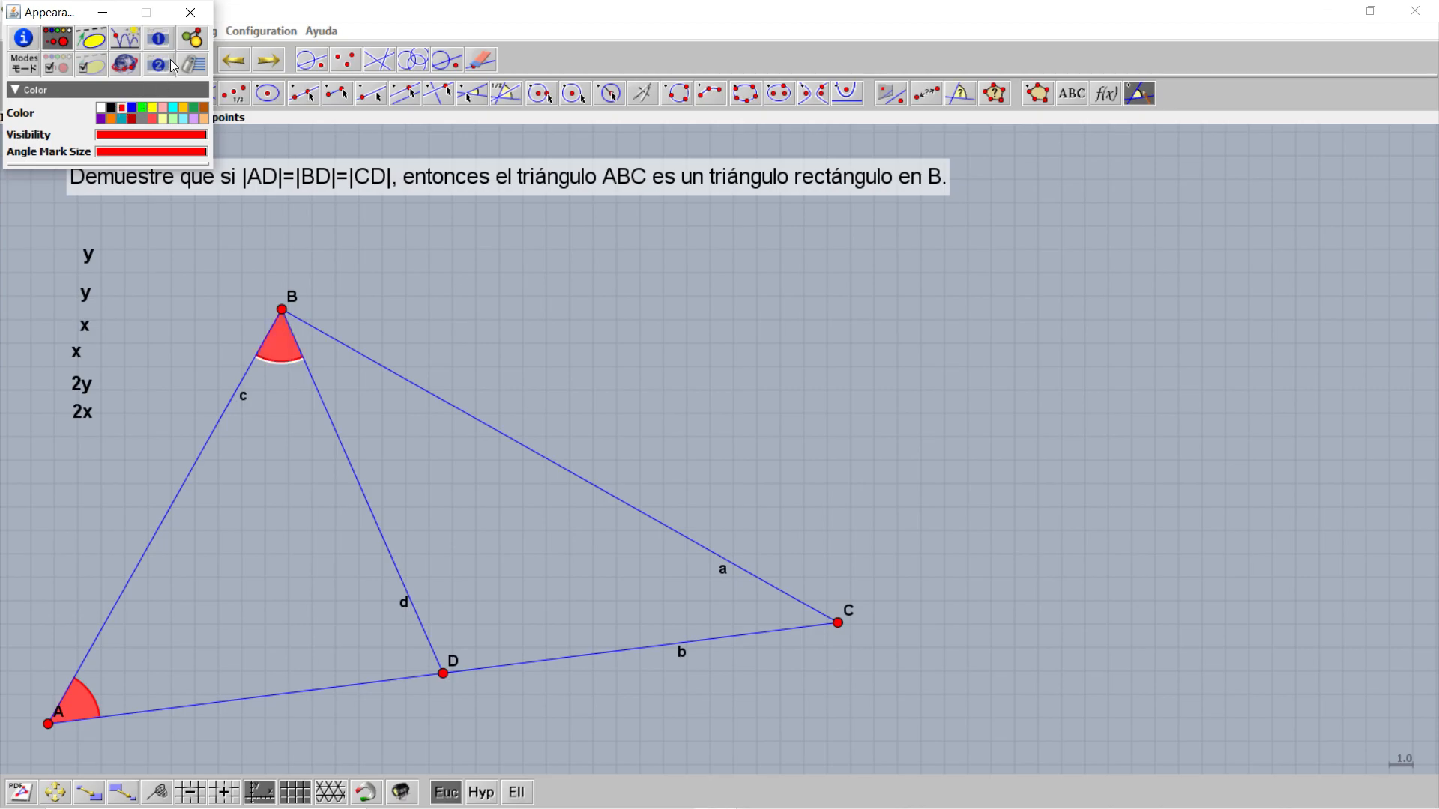
click(191, 13)
click(21, 93)
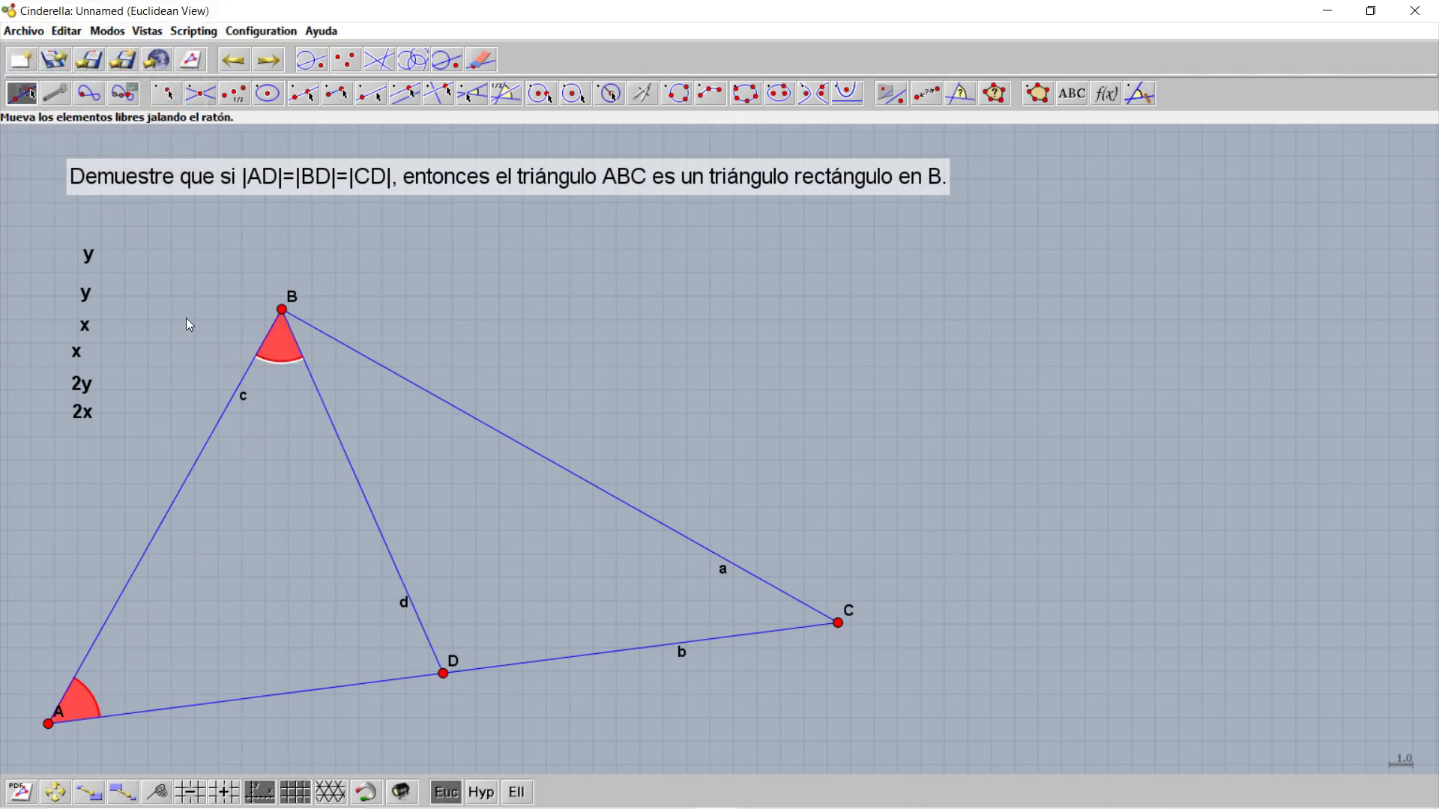
drag(85, 256, 180, 327)
Mark the angle DBC at vertex B and set its angle mark size to the maximum, keeping it blue.
click(1140, 93)
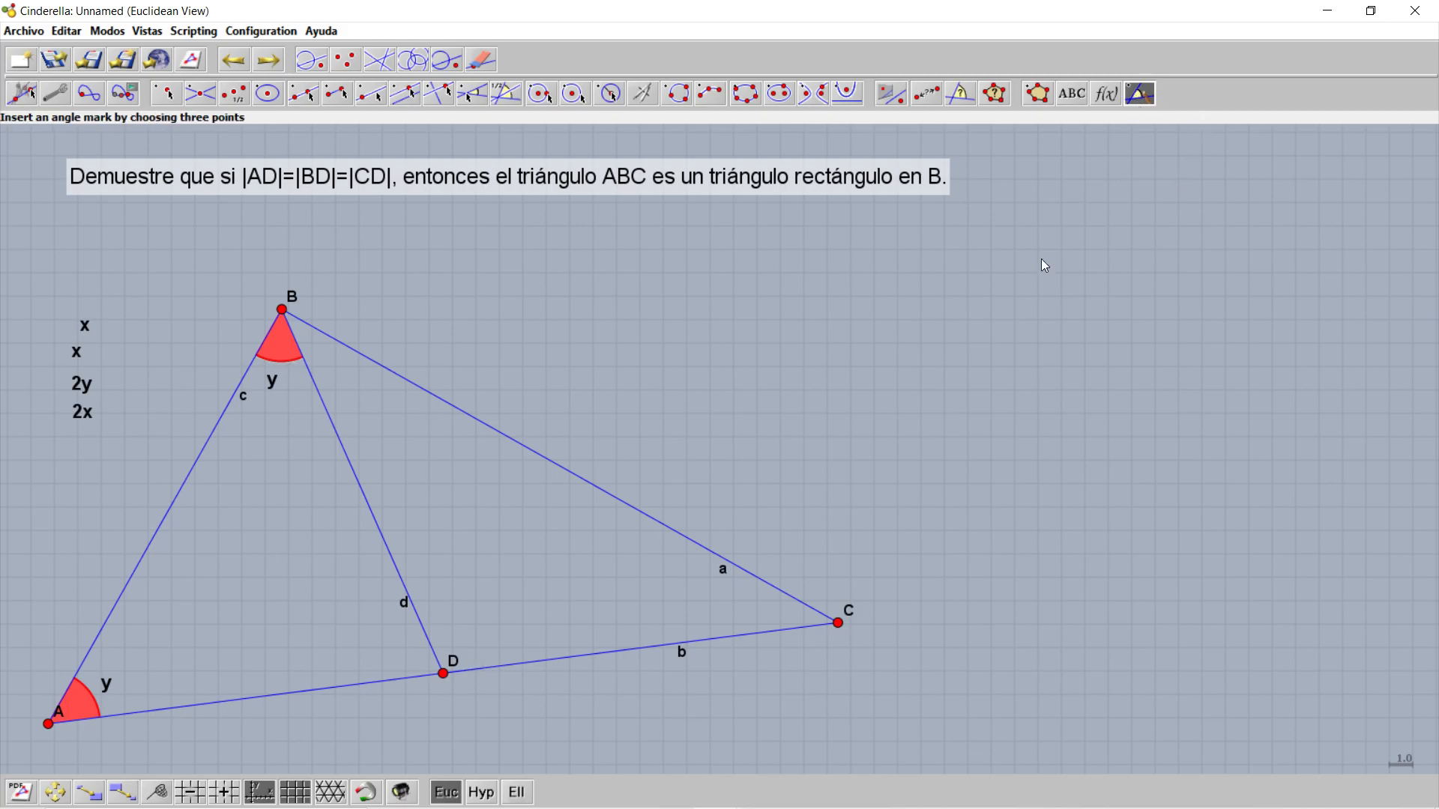
click(443, 674)
click(290, 310)
click(839, 621)
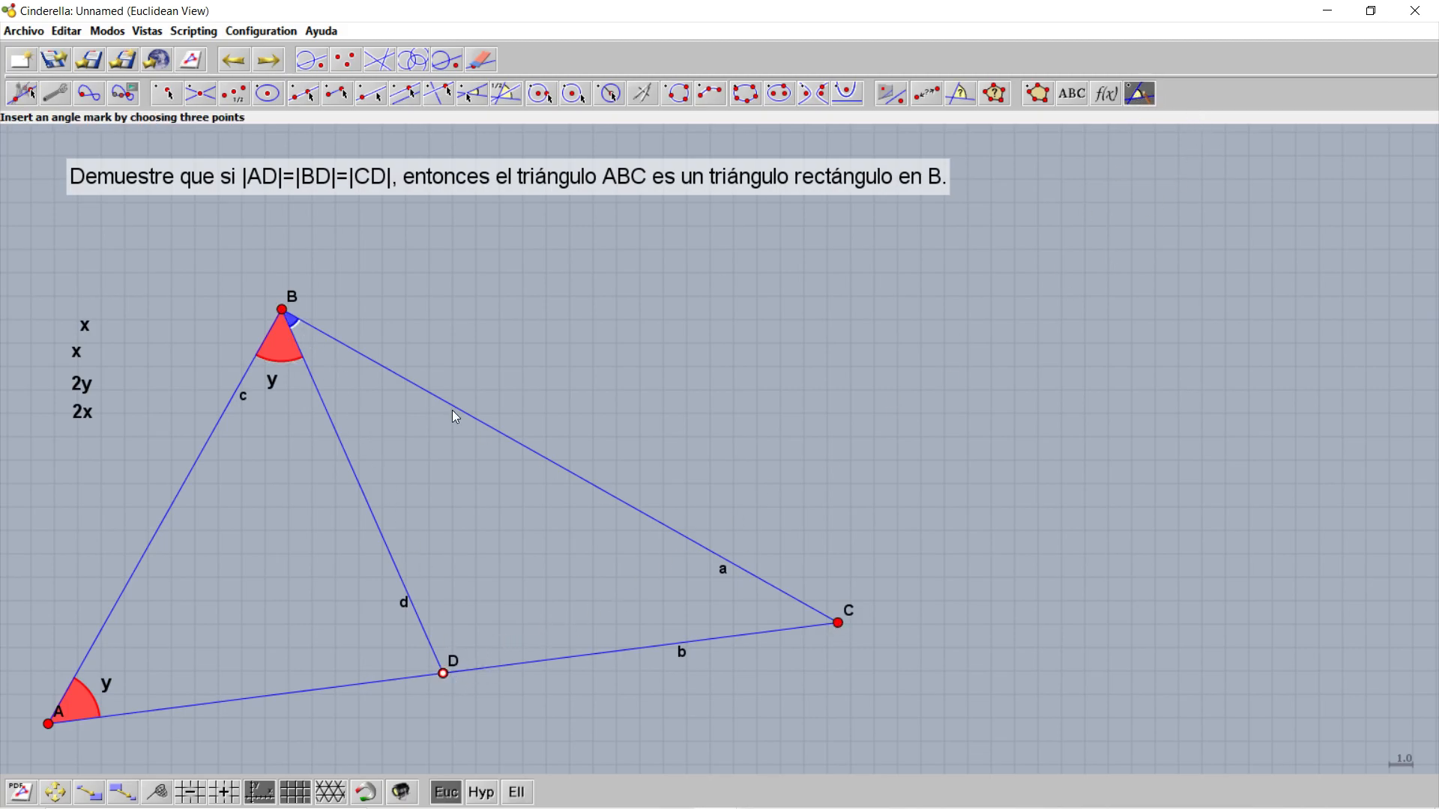
right_click(289, 319)
mouse_move(419, 403)
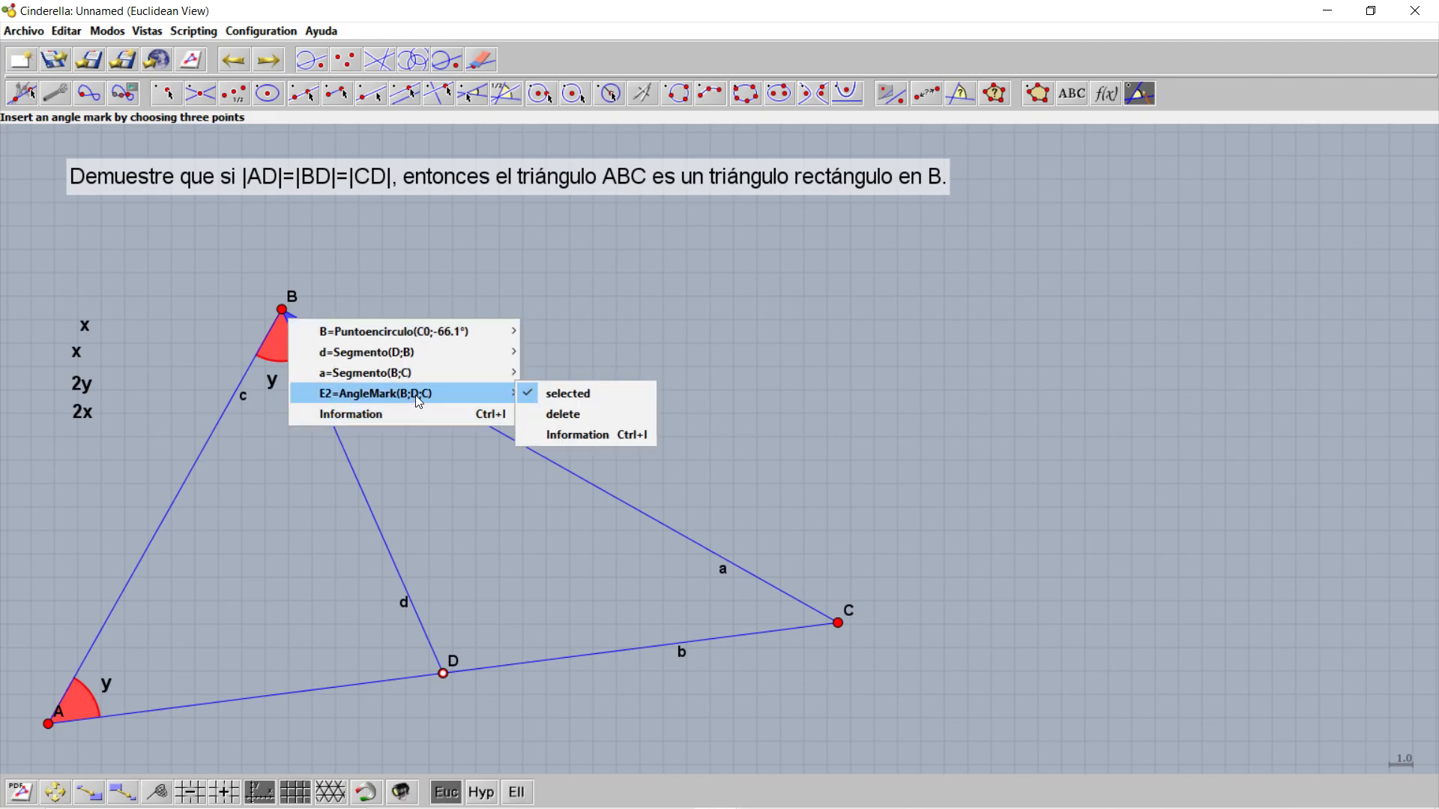
click(577, 435)
drag(150, 154, 206, 156)
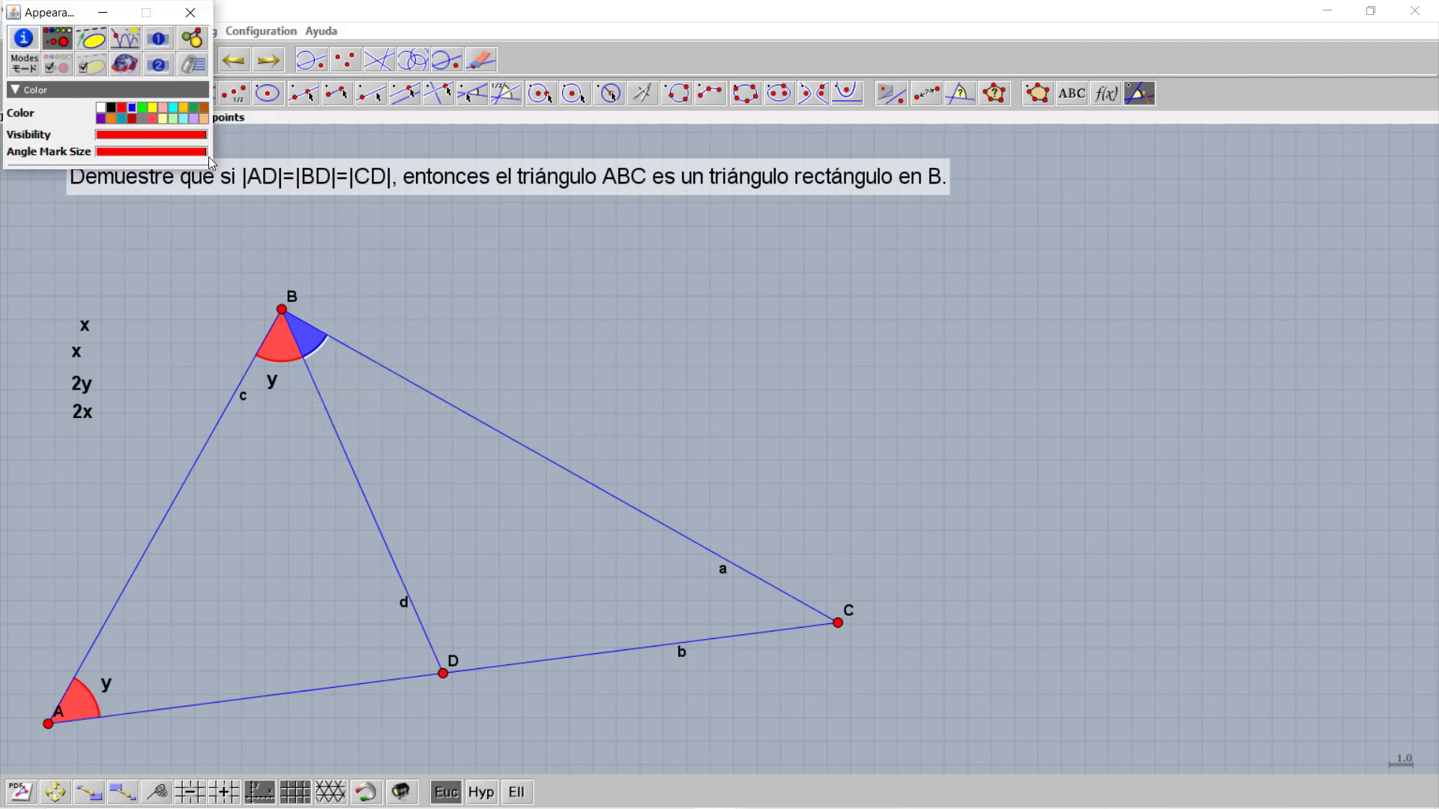
click(192, 15)
Mark the angle BCD at vertex C and enlarge its blue mark to match the one at B.
click(1140, 99)
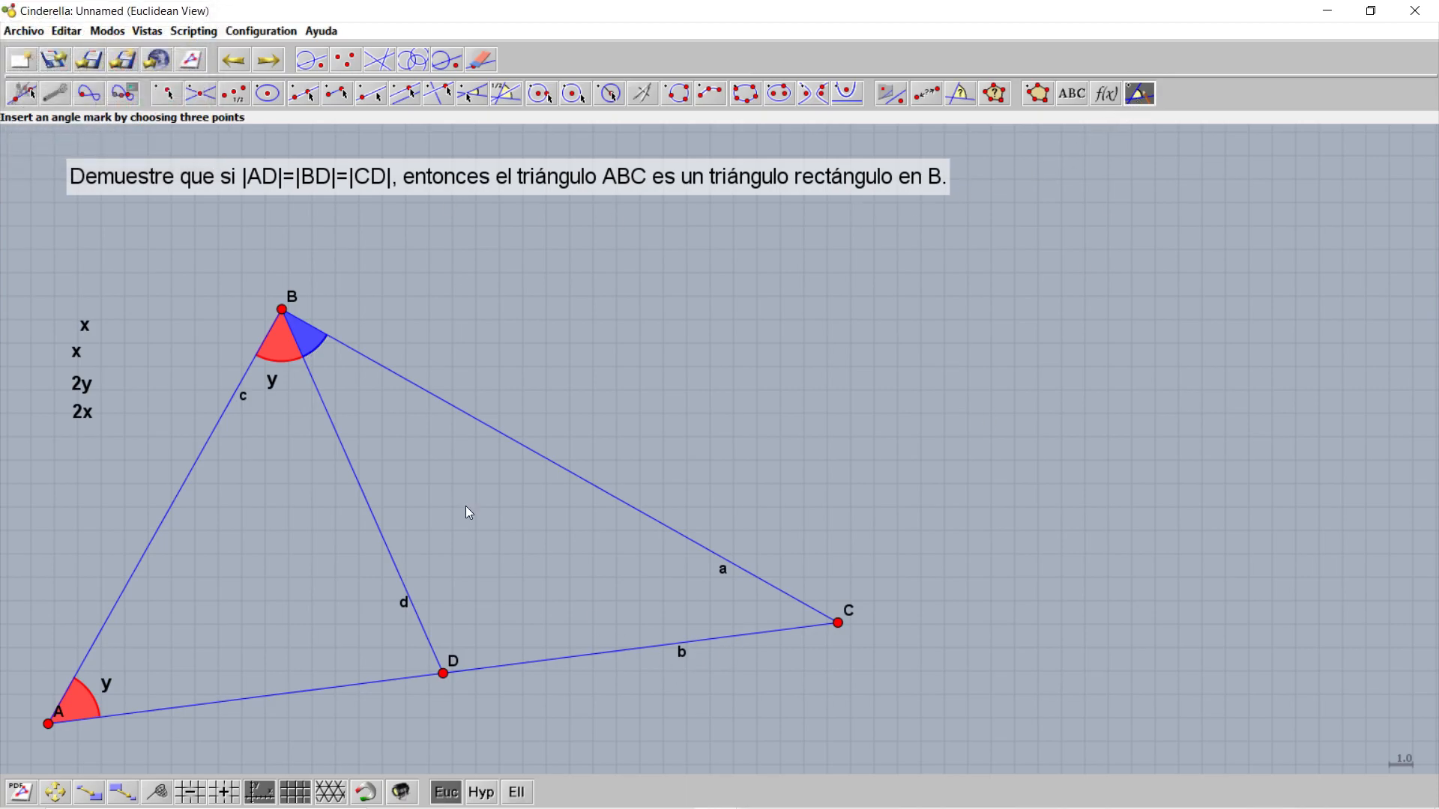
click(282, 309)
click(444, 673)
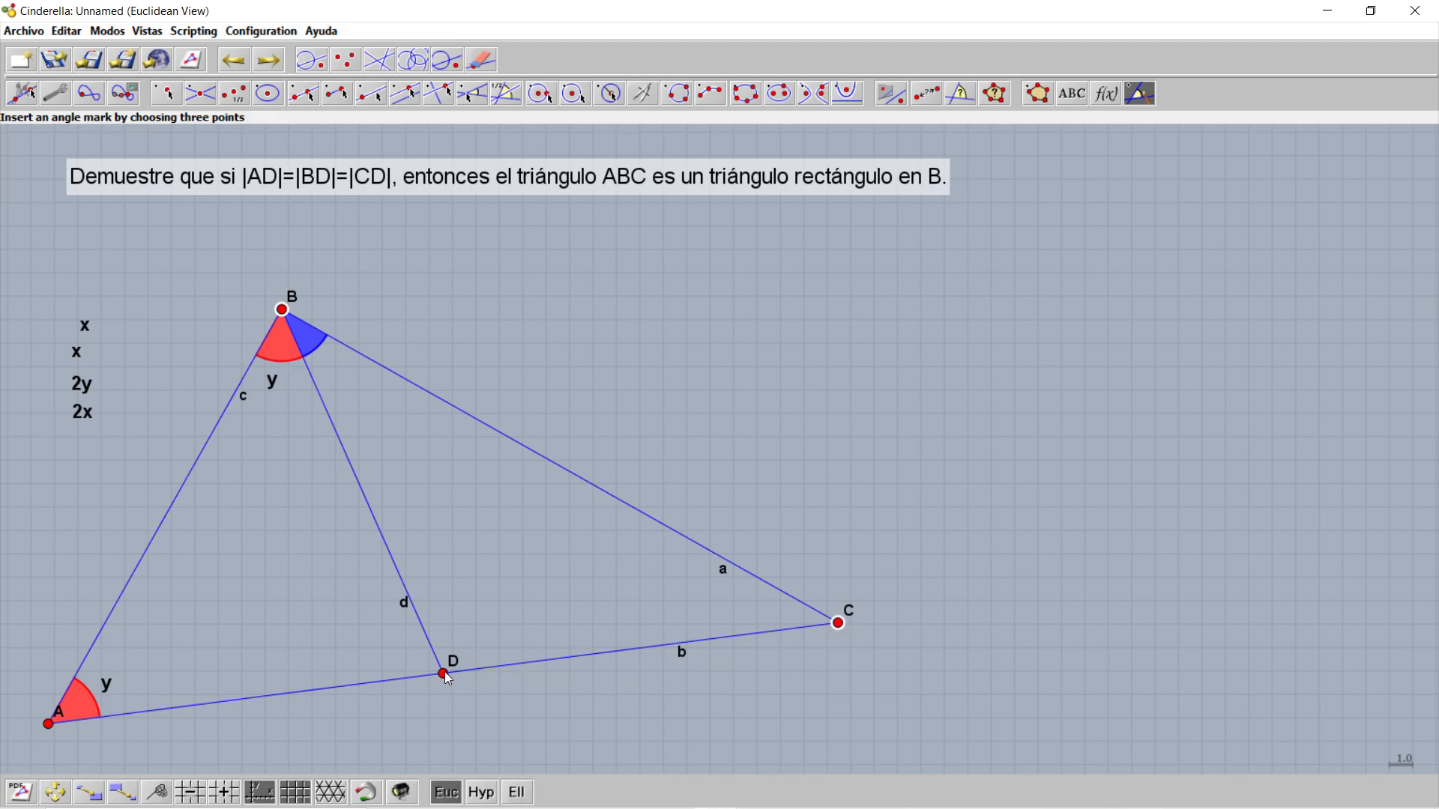
right_click(821, 617)
mouse_move(937, 650)
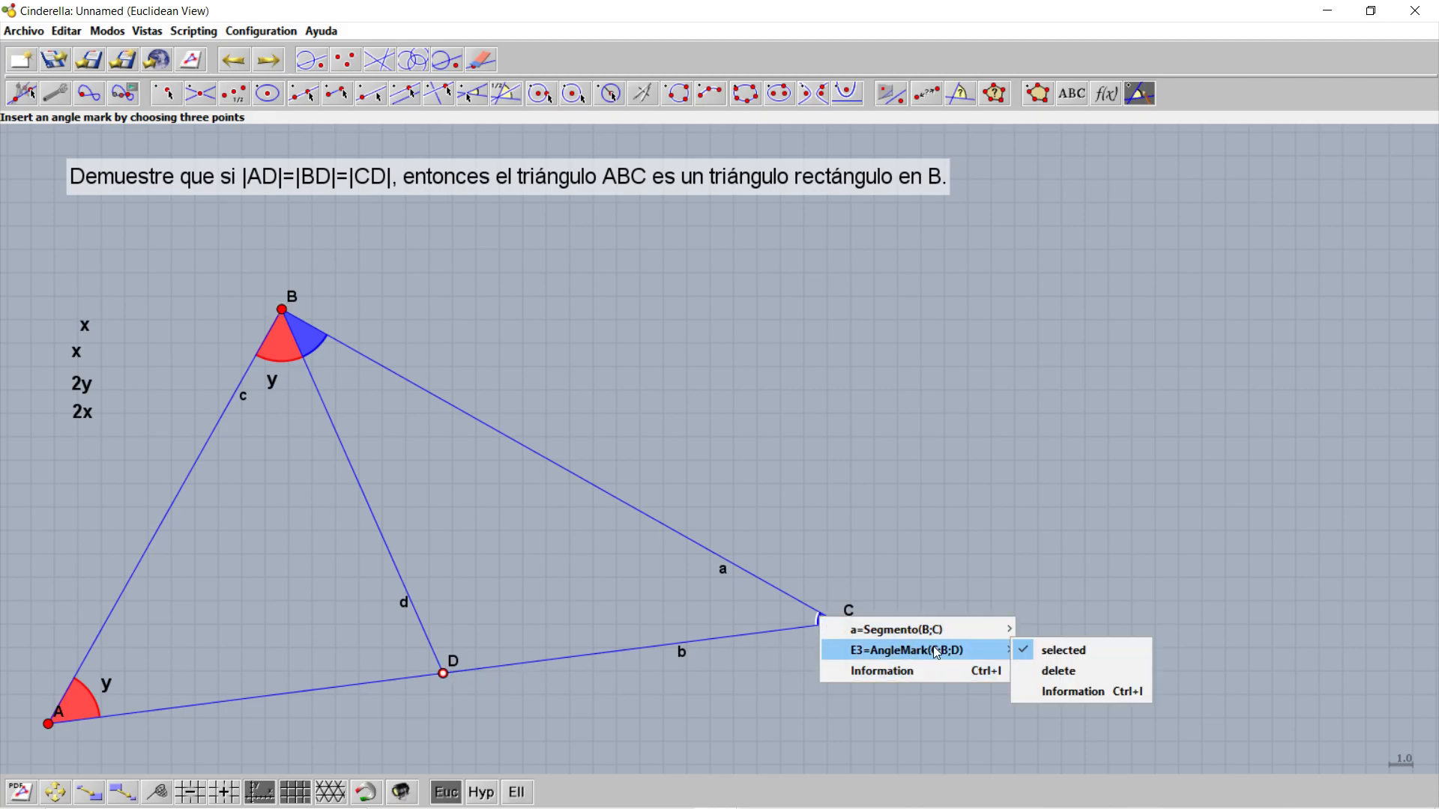
click(1093, 692)
click(132, 158)
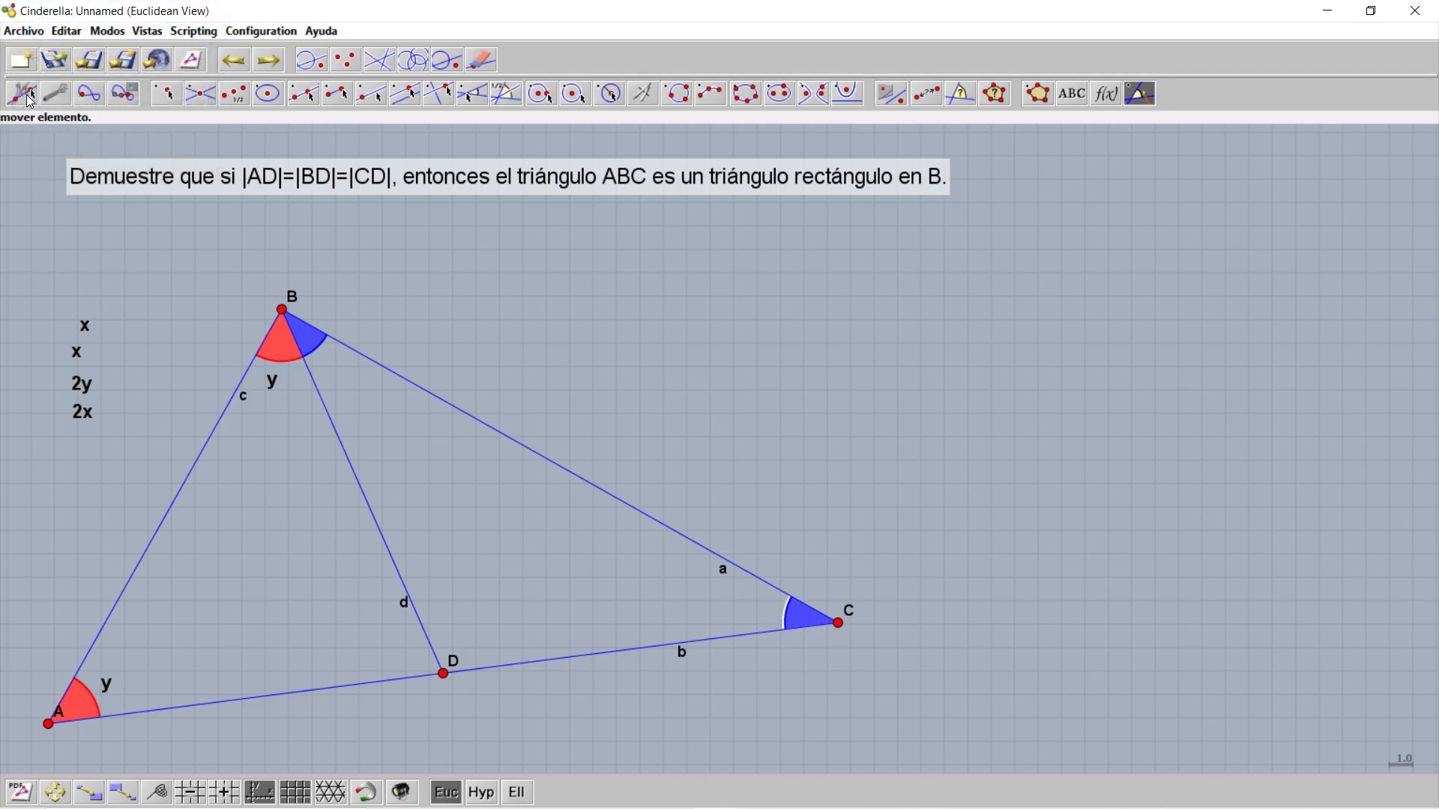
Place the two x labels beside the blue angle marks at B and C.
click(26, 96)
drag(83, 324, 333, 368)
drag(81, 362, 645, 607)
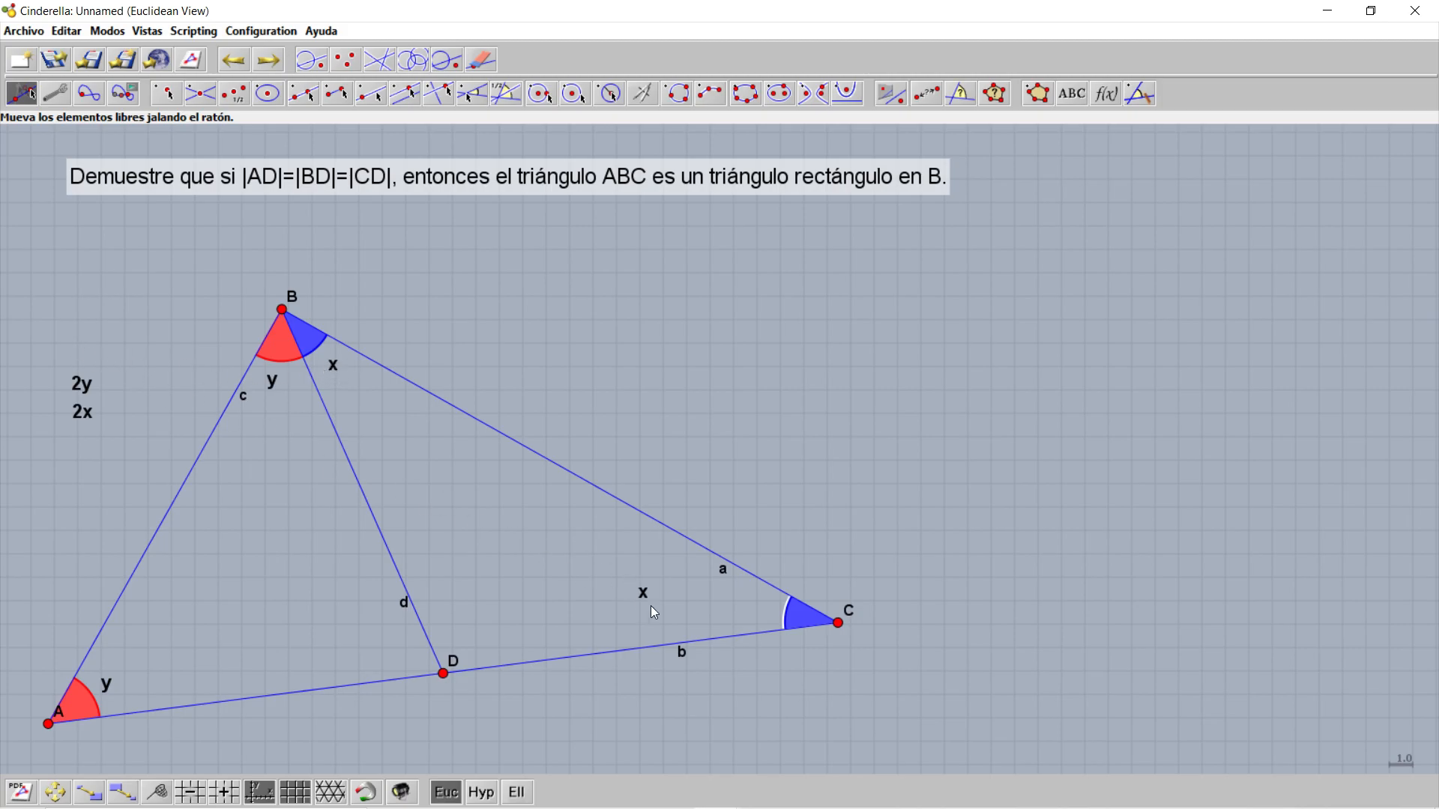
drag(754, 619, 755, 616)
Move the distant "Demostración" text block beside triangle ABC and centre the view on the triangle and the text.
click(66, 786)
drag(1220, 700, 605, 675)
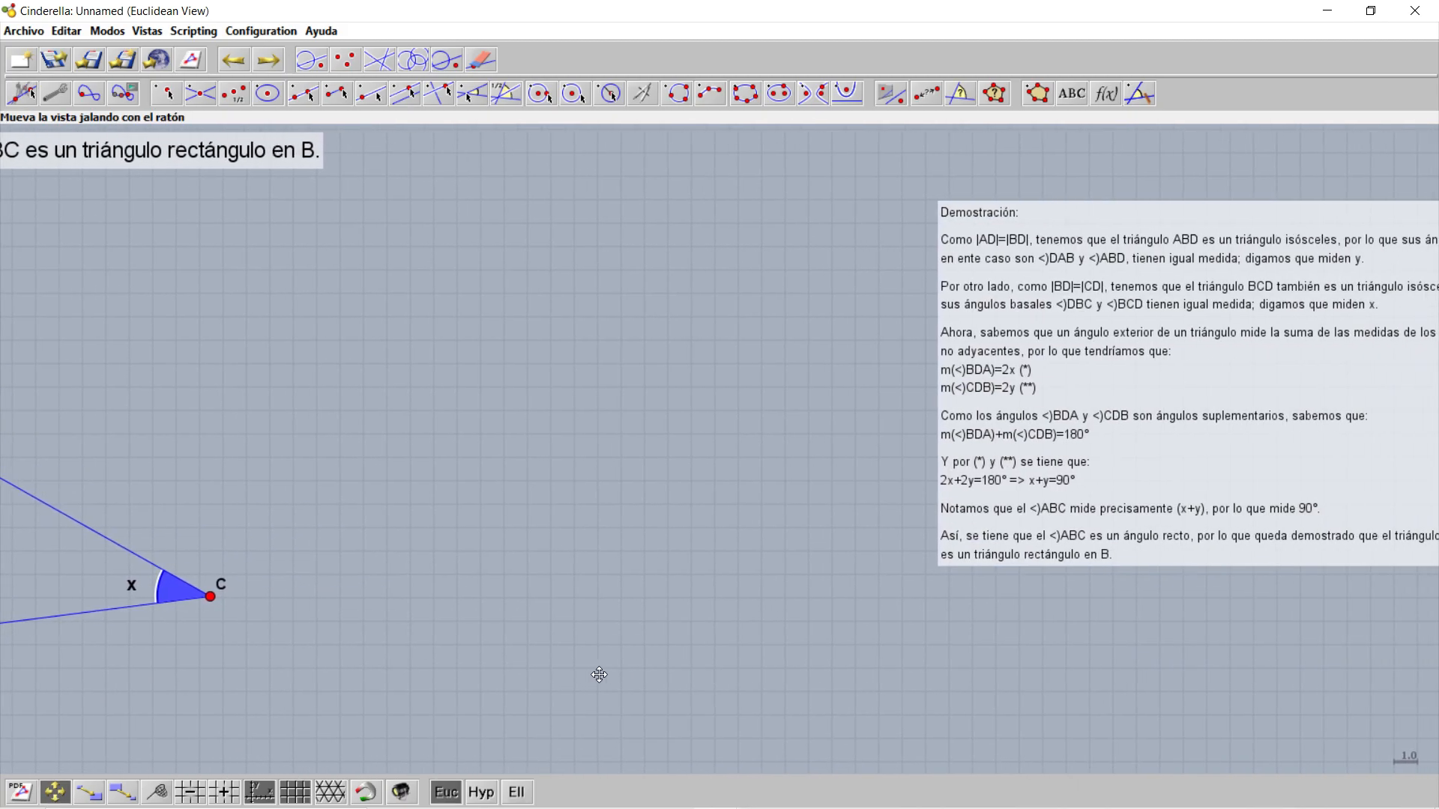
drag(1214, 664, 1046, 686)
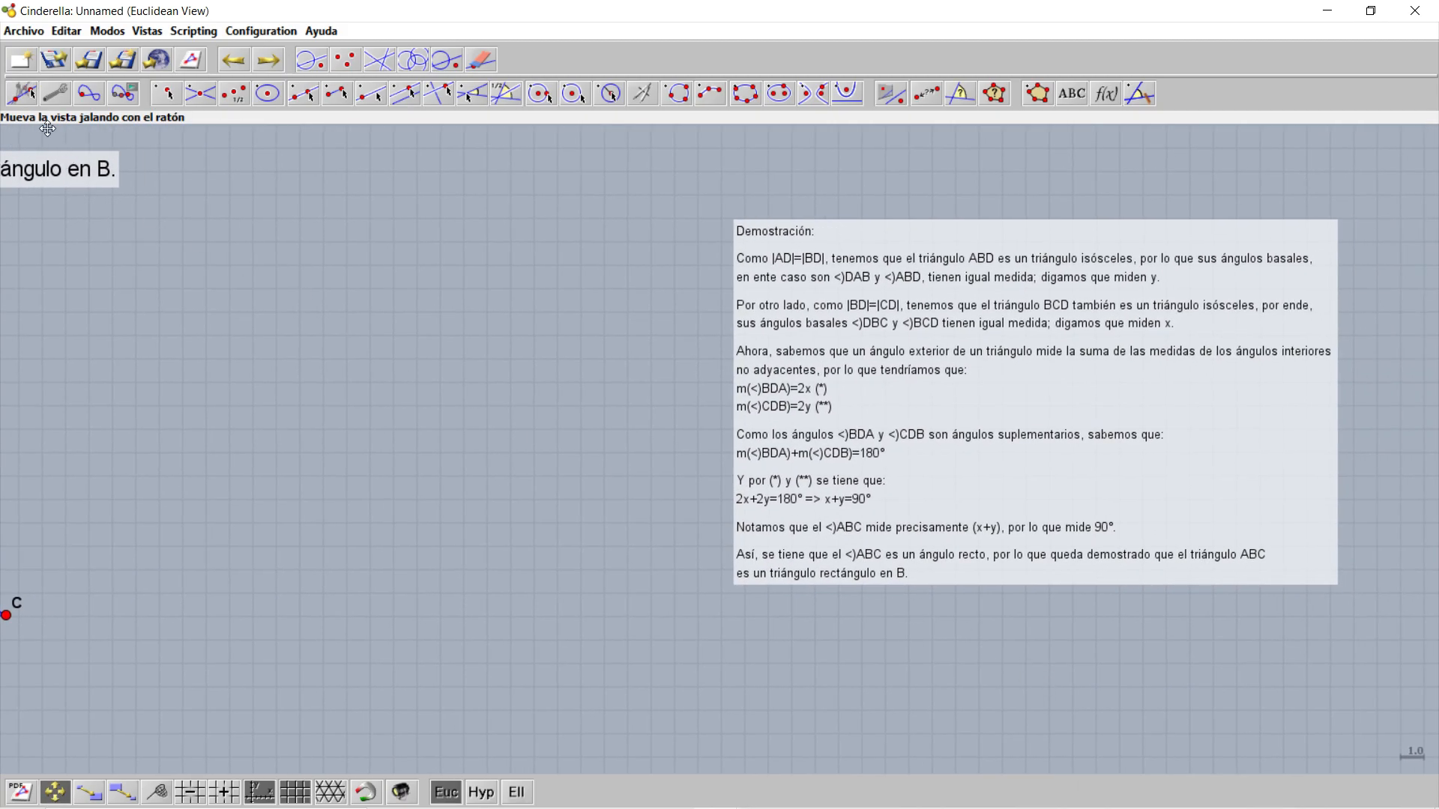
click(22, 93)
drag(1129, 395, 394, 375)
click(55, 792)
drag(192, 702, 964, 702)
click(36, 97)
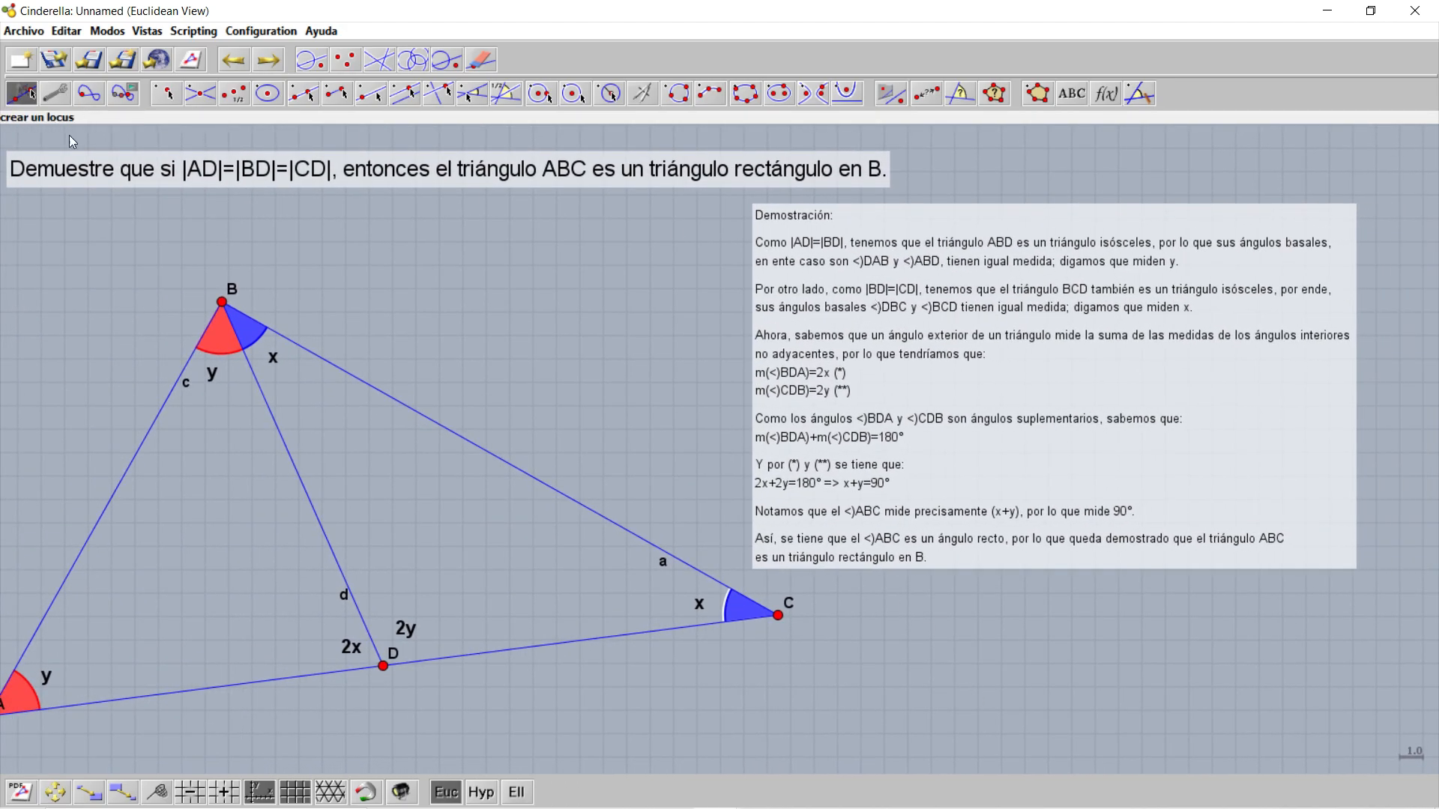
click(55, 792)
drag(361, 731, 420, 739)
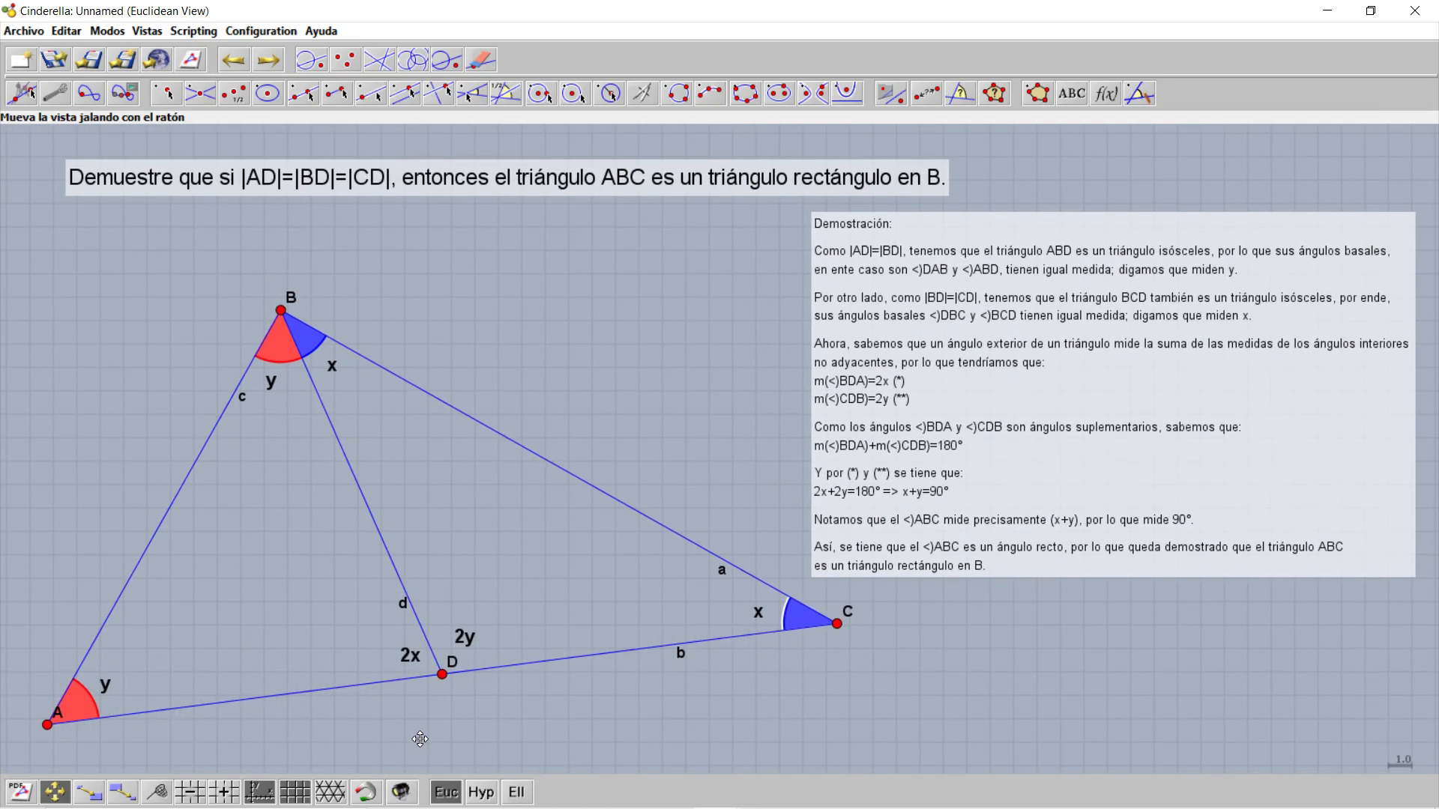